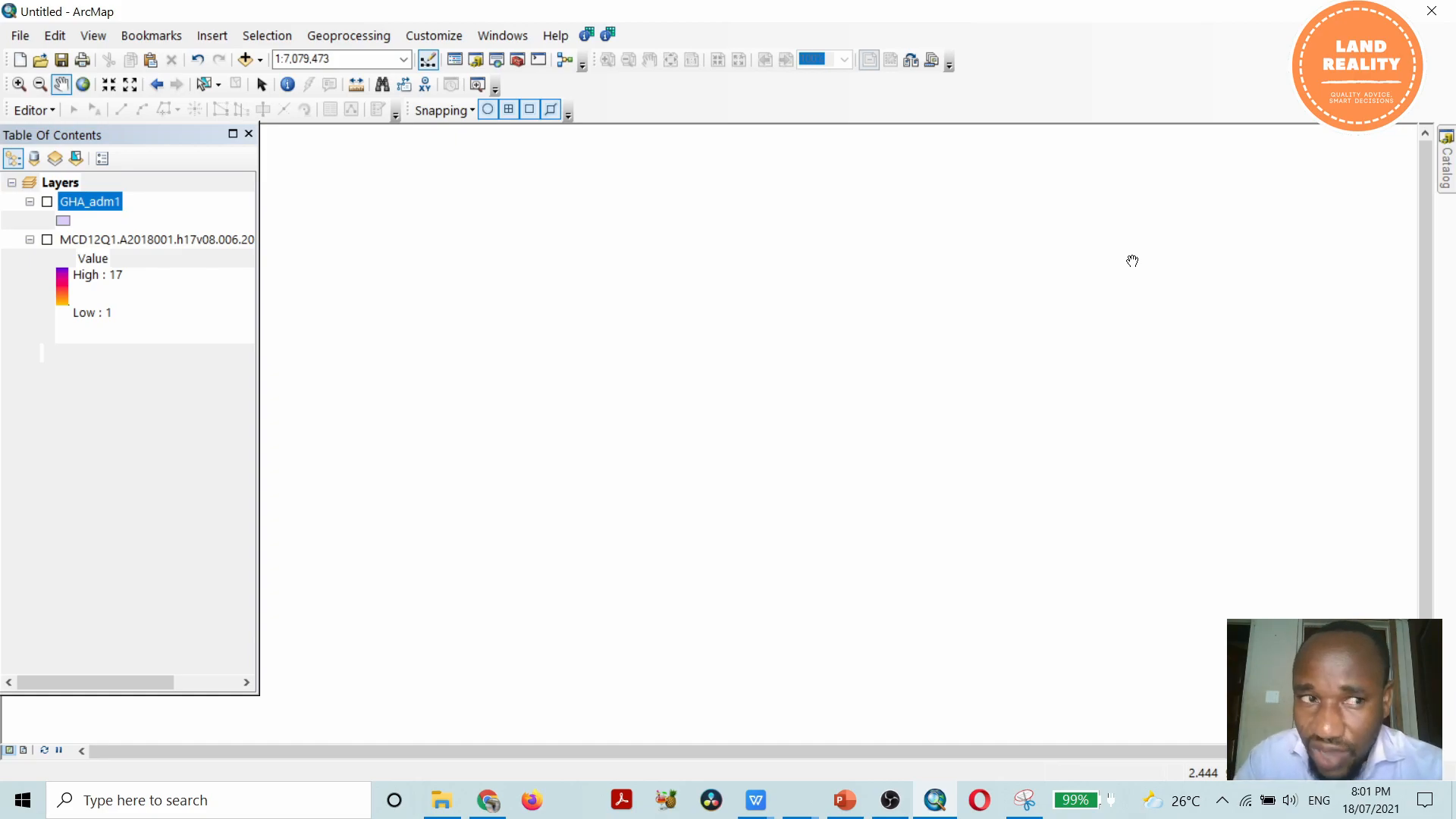
Turn on the GHA_adm1 boundary layer and the MCD12Q1 land cover raster in the map.
{"action": "left_click", "coordinate": [46, 202]}
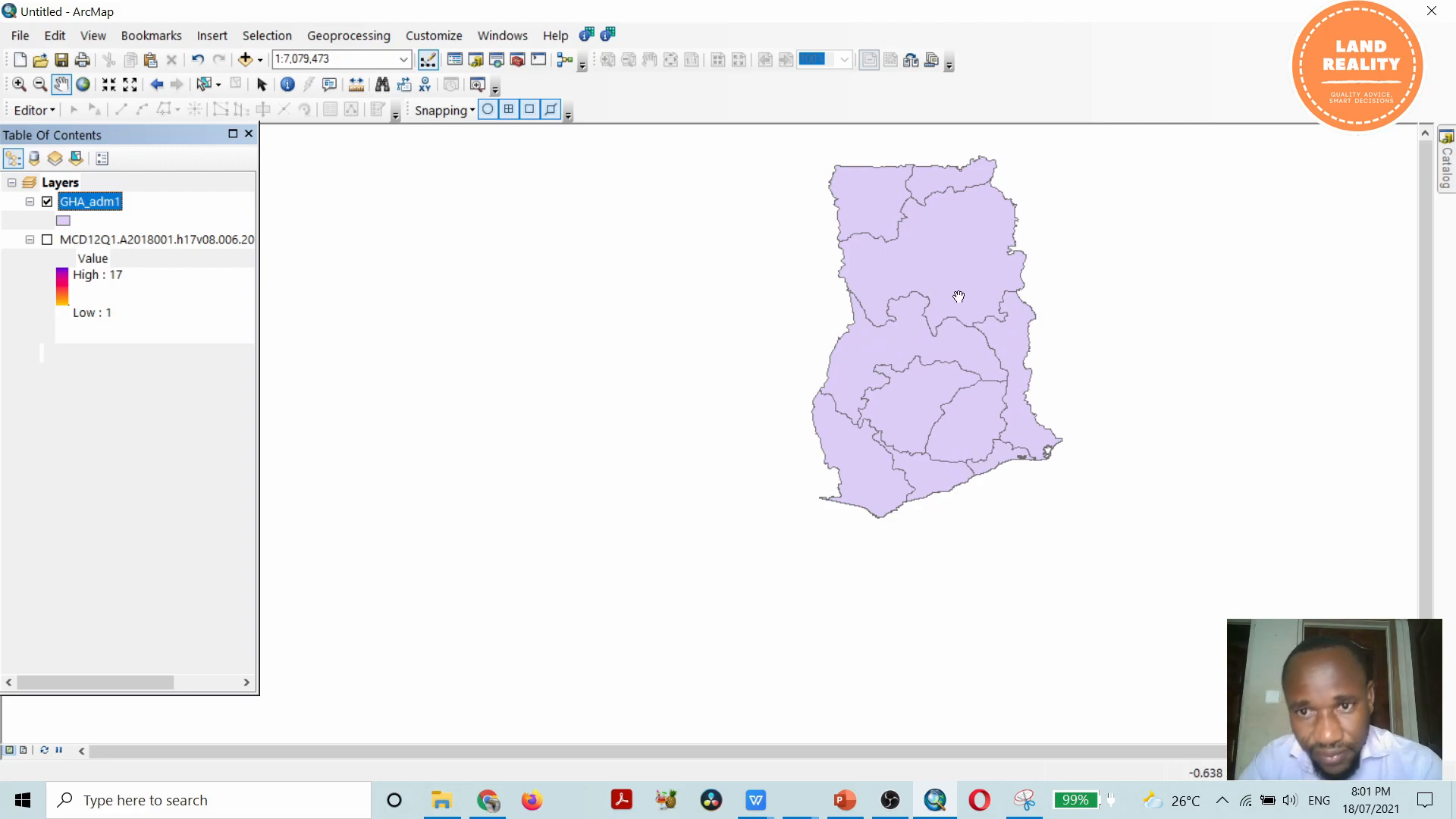
{"action": "left_click", "coordinate": [46, 239]}
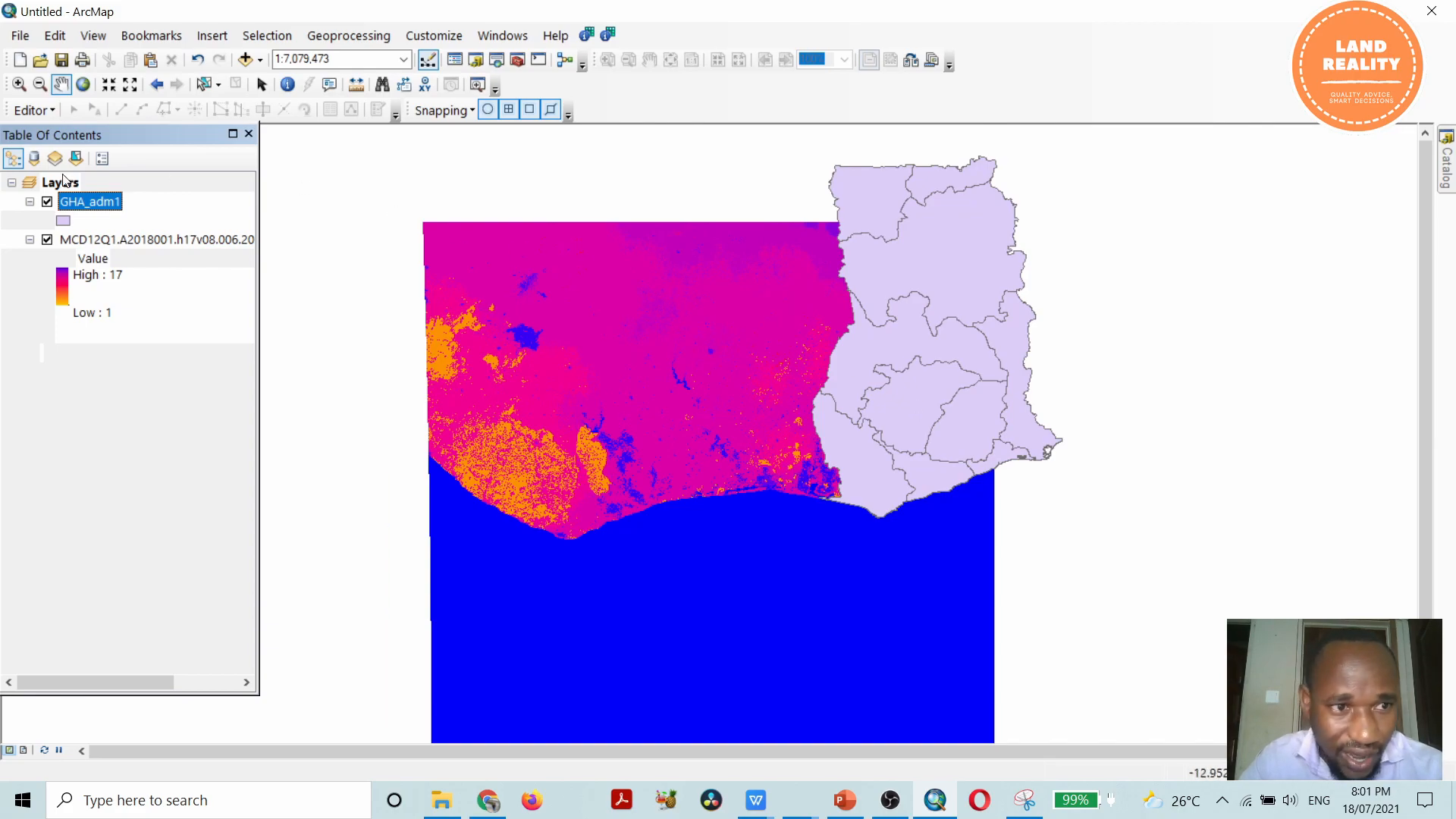
Select the Ashanti region's record in the attribute table of the GHA_adm1 layer, and close the table.
{"action": "right_click", "coordinate": [99, 203]}
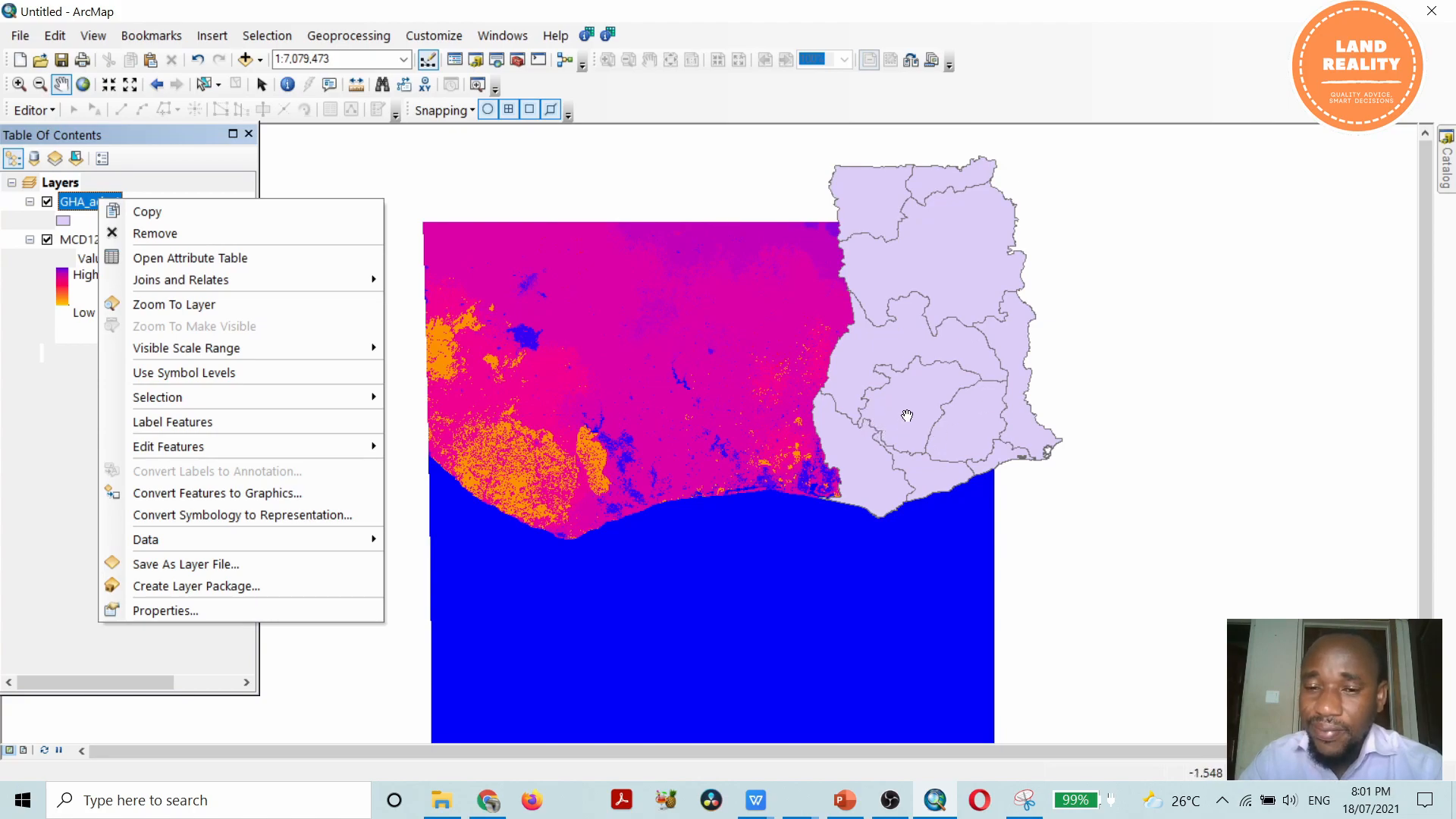
{"action": "left_click", "coordinate": [67, 207]}
{"action": "left_click", "coordinate": [136, 205]}
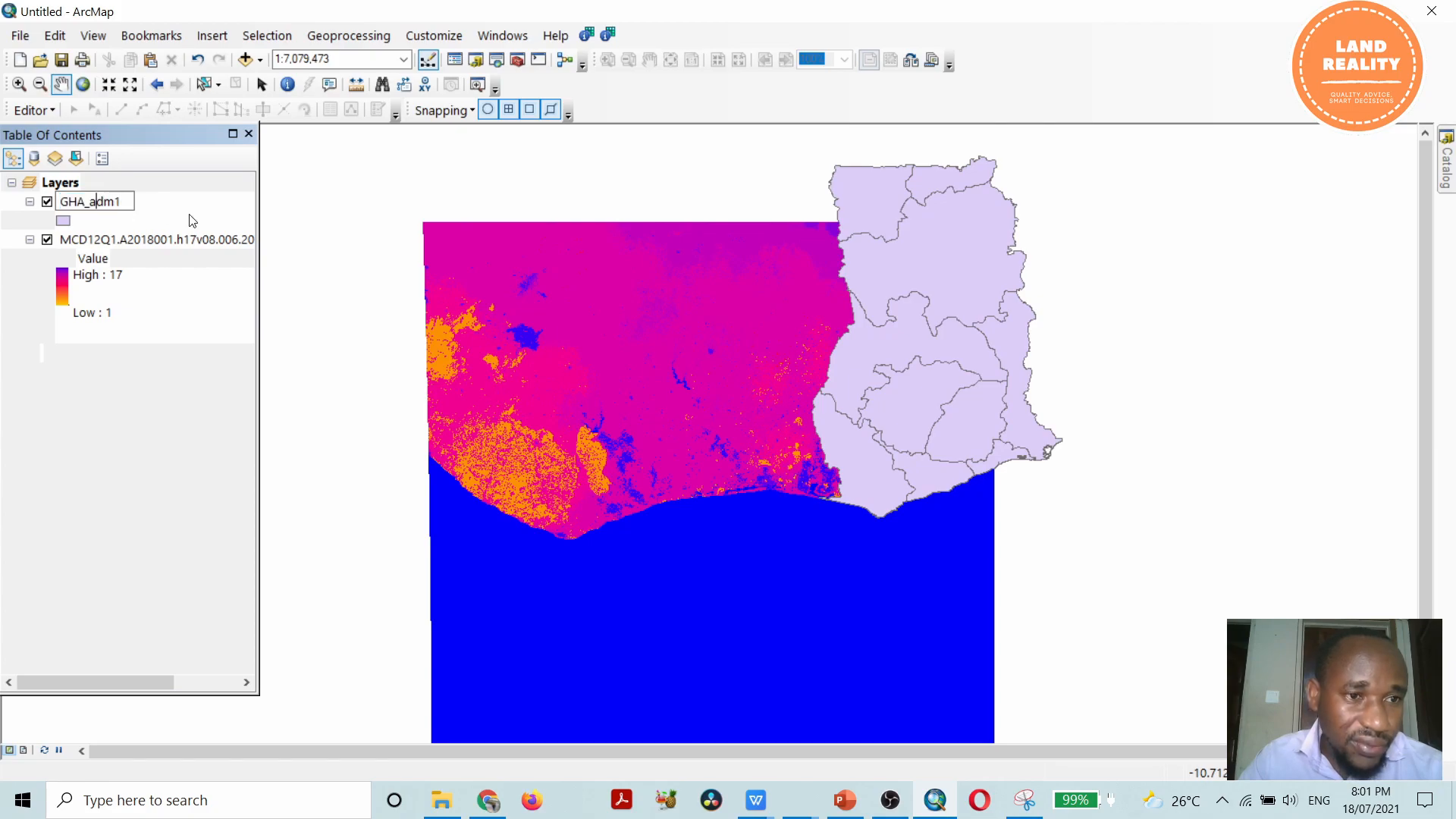
{"action": "double_click", "coordinate": [108, 203]}
{"action": "right_click", "coordinate": [106, 204]}
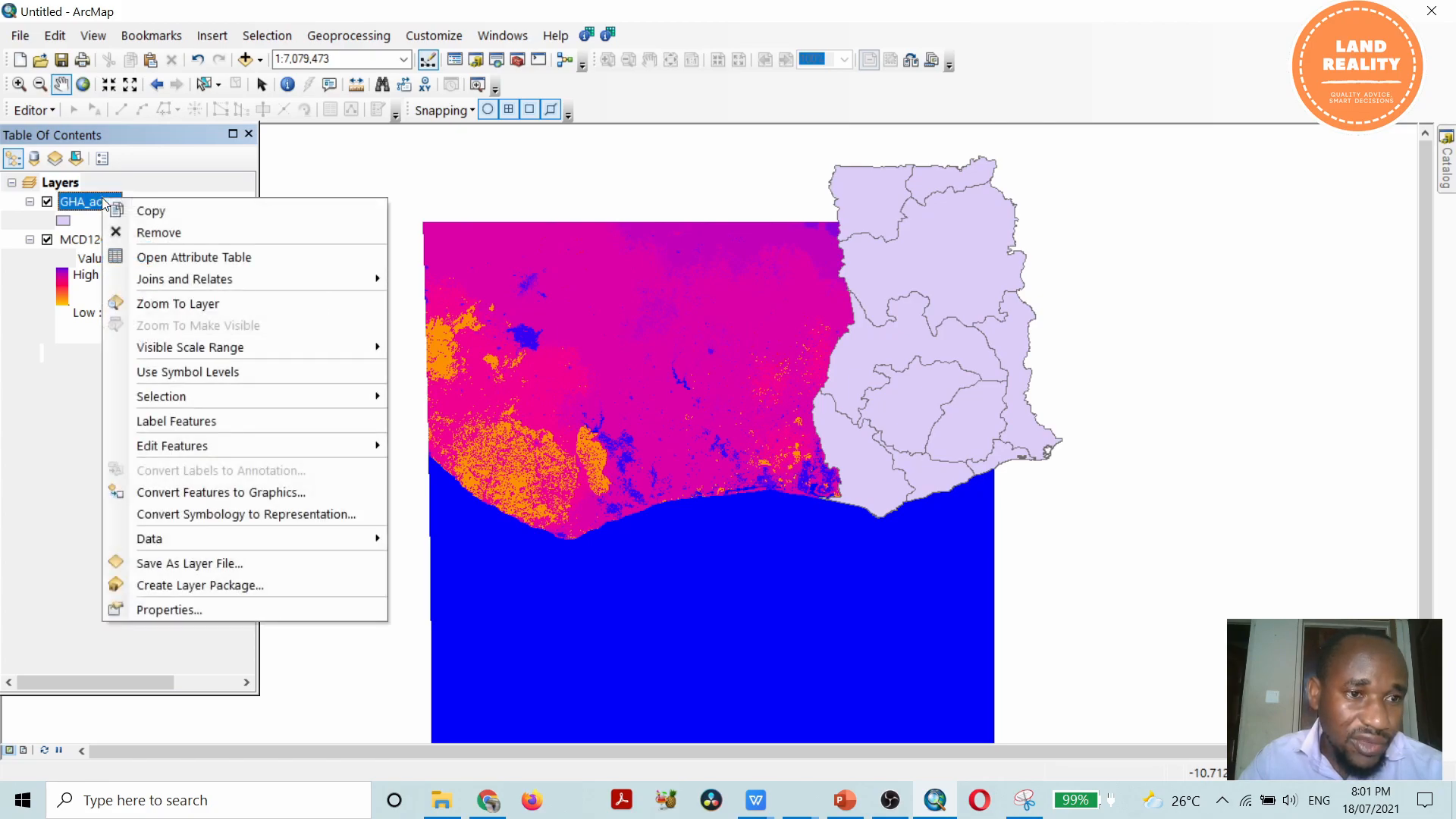
{"action": "mouse_move", "coordinate": [188, 546]}
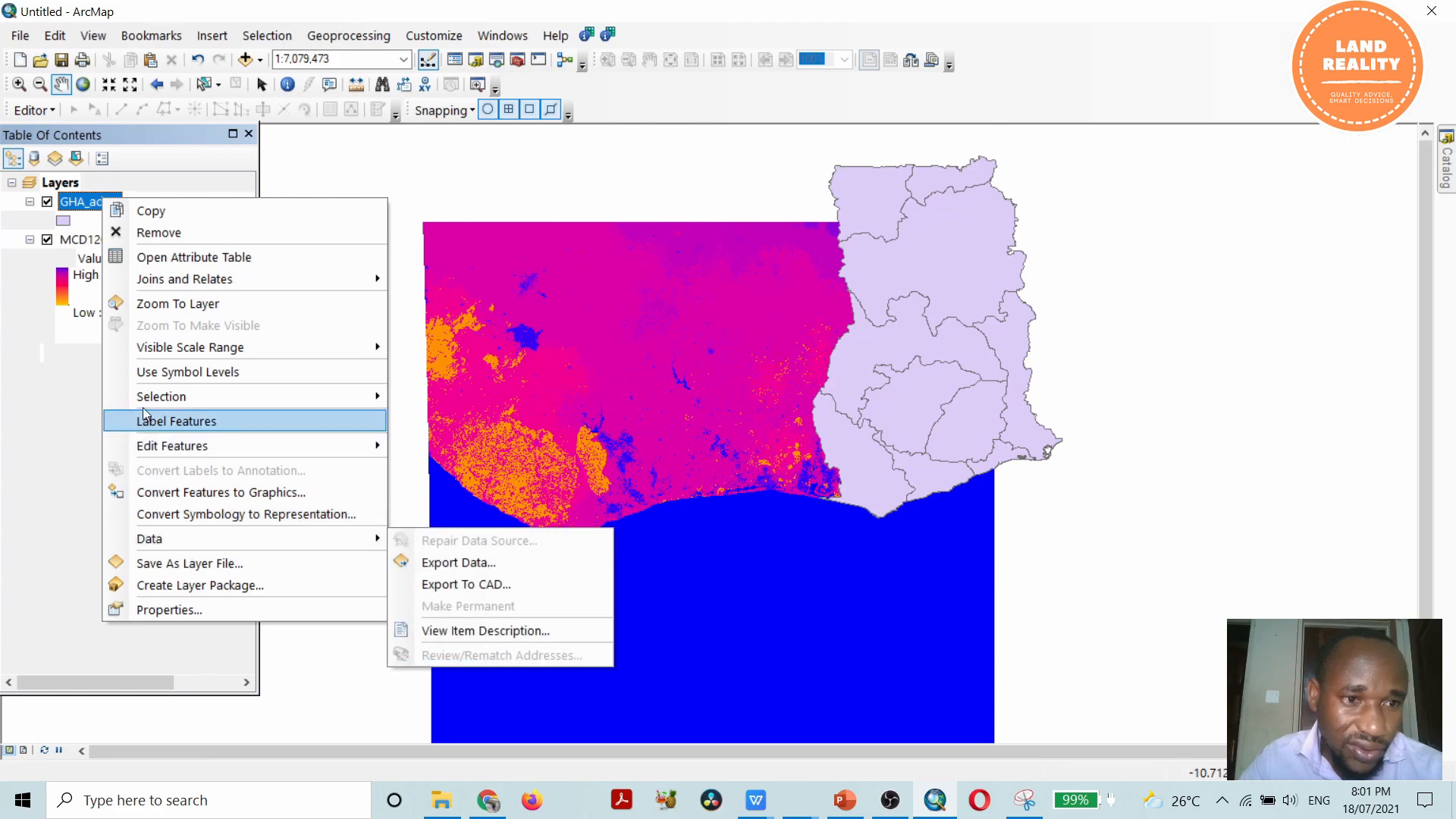
{"action": "left_click", "coordinate": [181, 260]}
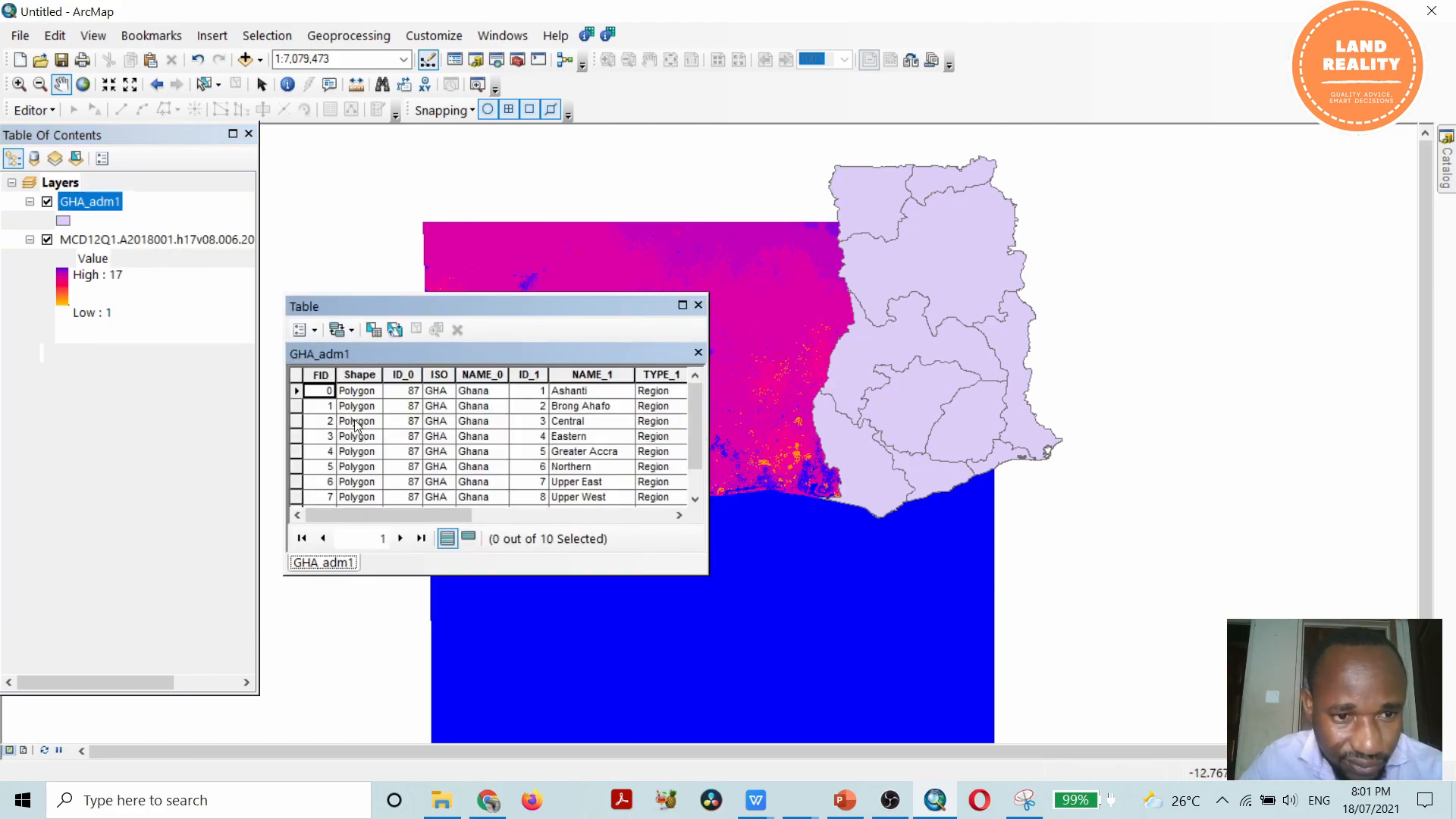
{"action": "left_click", "coordinate": [297, 394]}
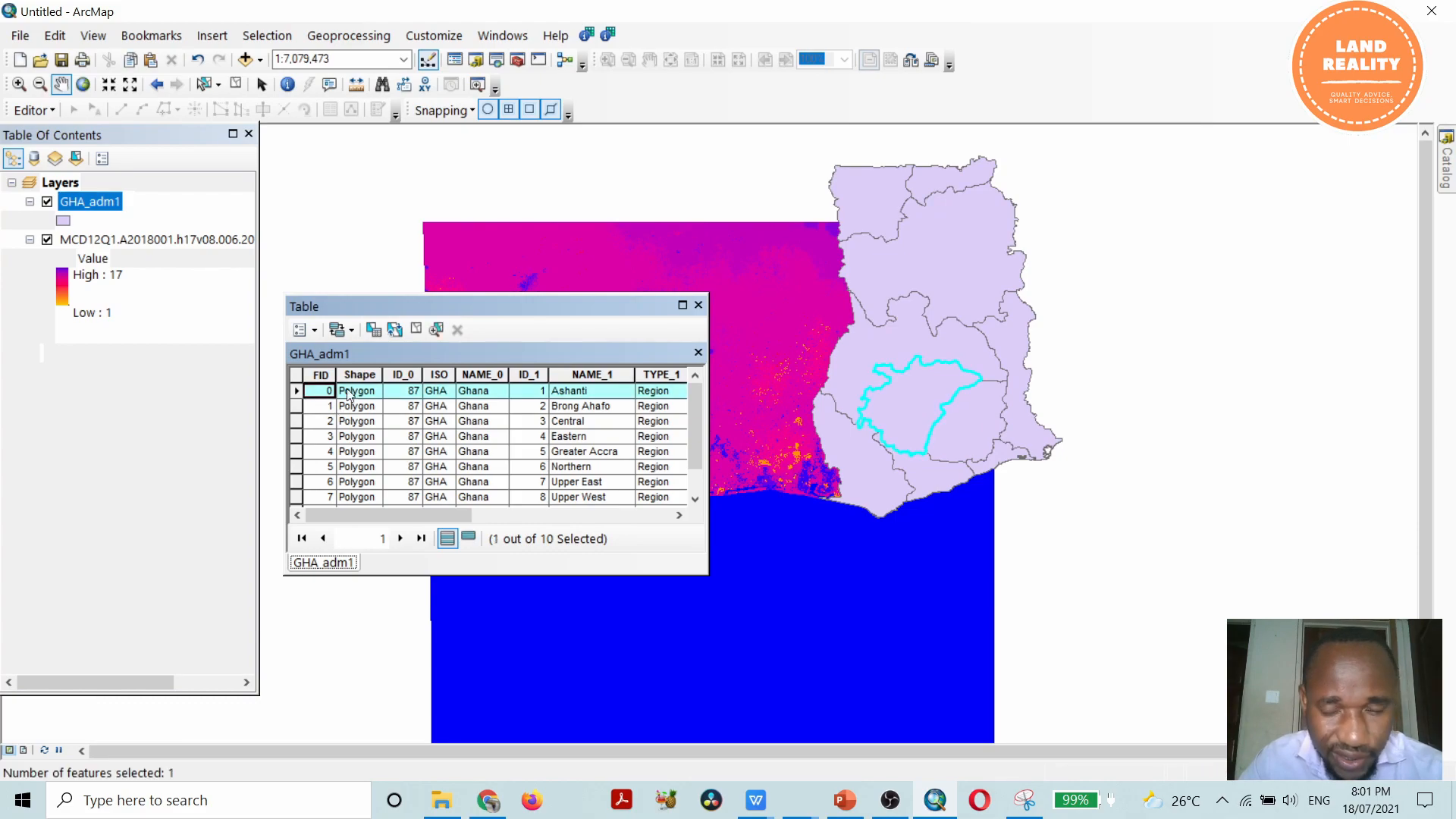
{"action": "left_click", "coordinate": [699, 305]}
Export the selected GHA_adm1 feature to a new shapefile using the layer's source coordinate system and add it to the map.
{"action": "left_click", "coordinate": [108, 204]}
{"action": "right_click", "coordinate": [107, 210]}
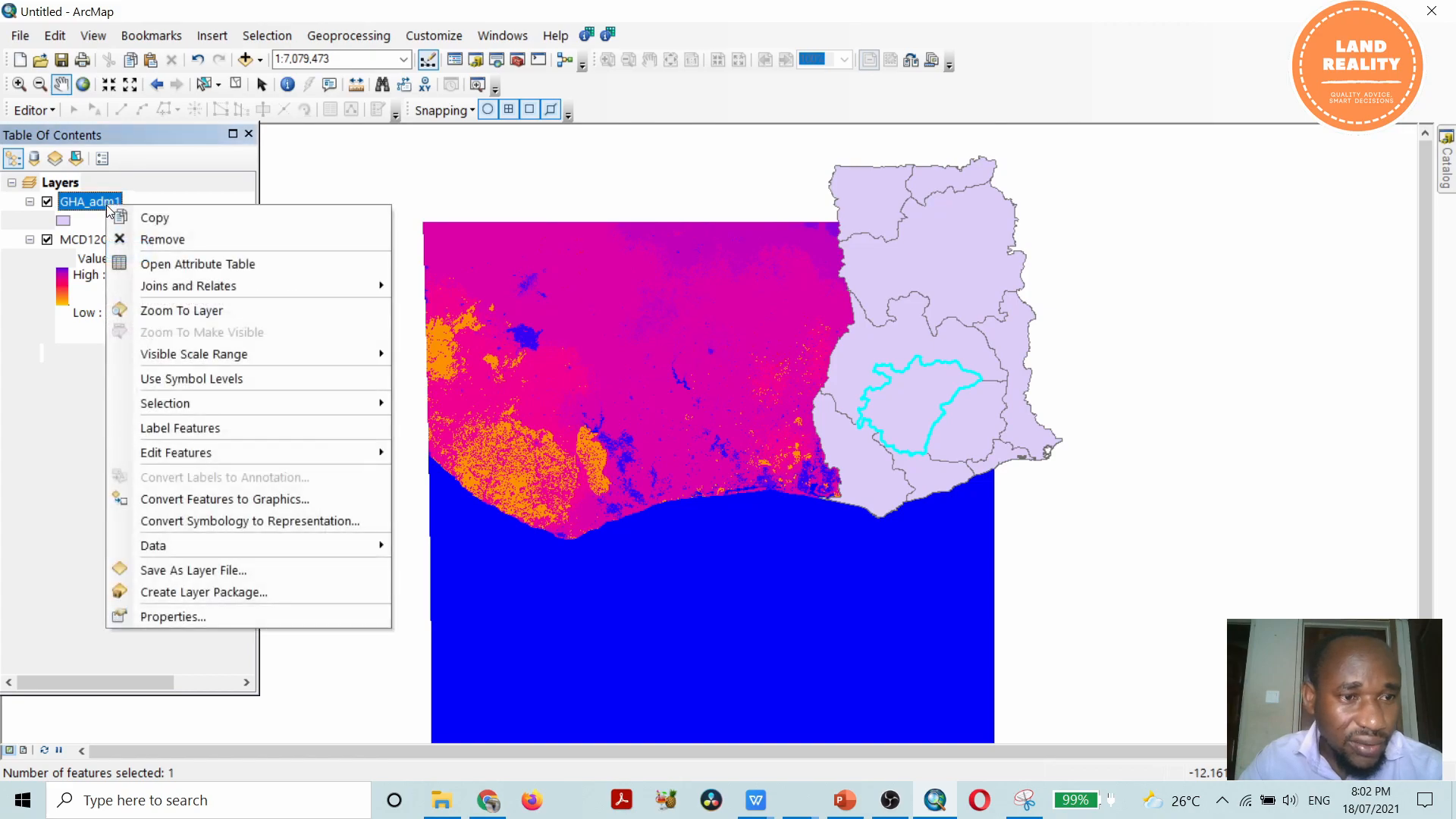
{"action": "mouse_move", "coordinate": [182, 548]}
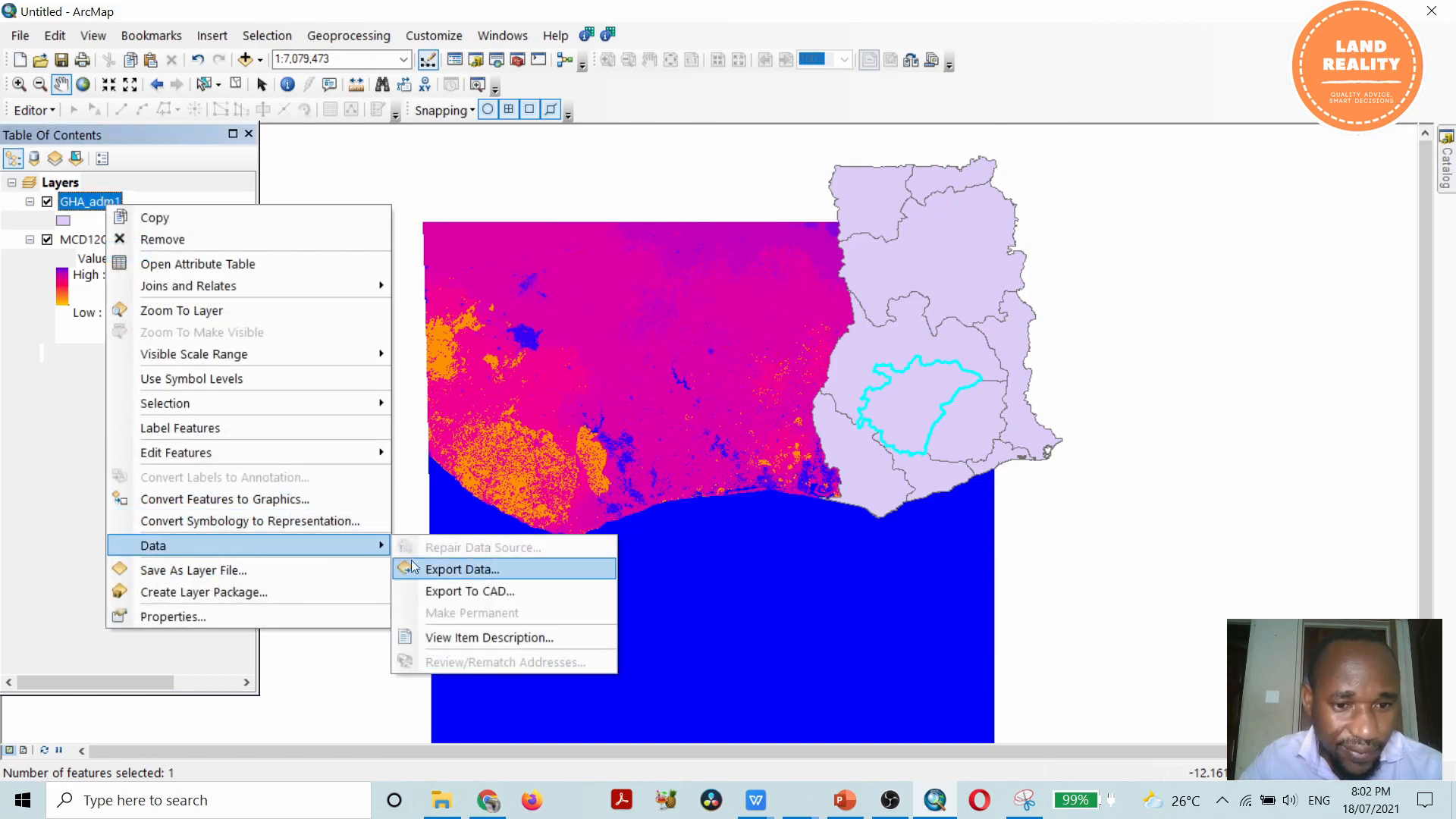
{"action": "left_click", "coordinate": [476, 570]}
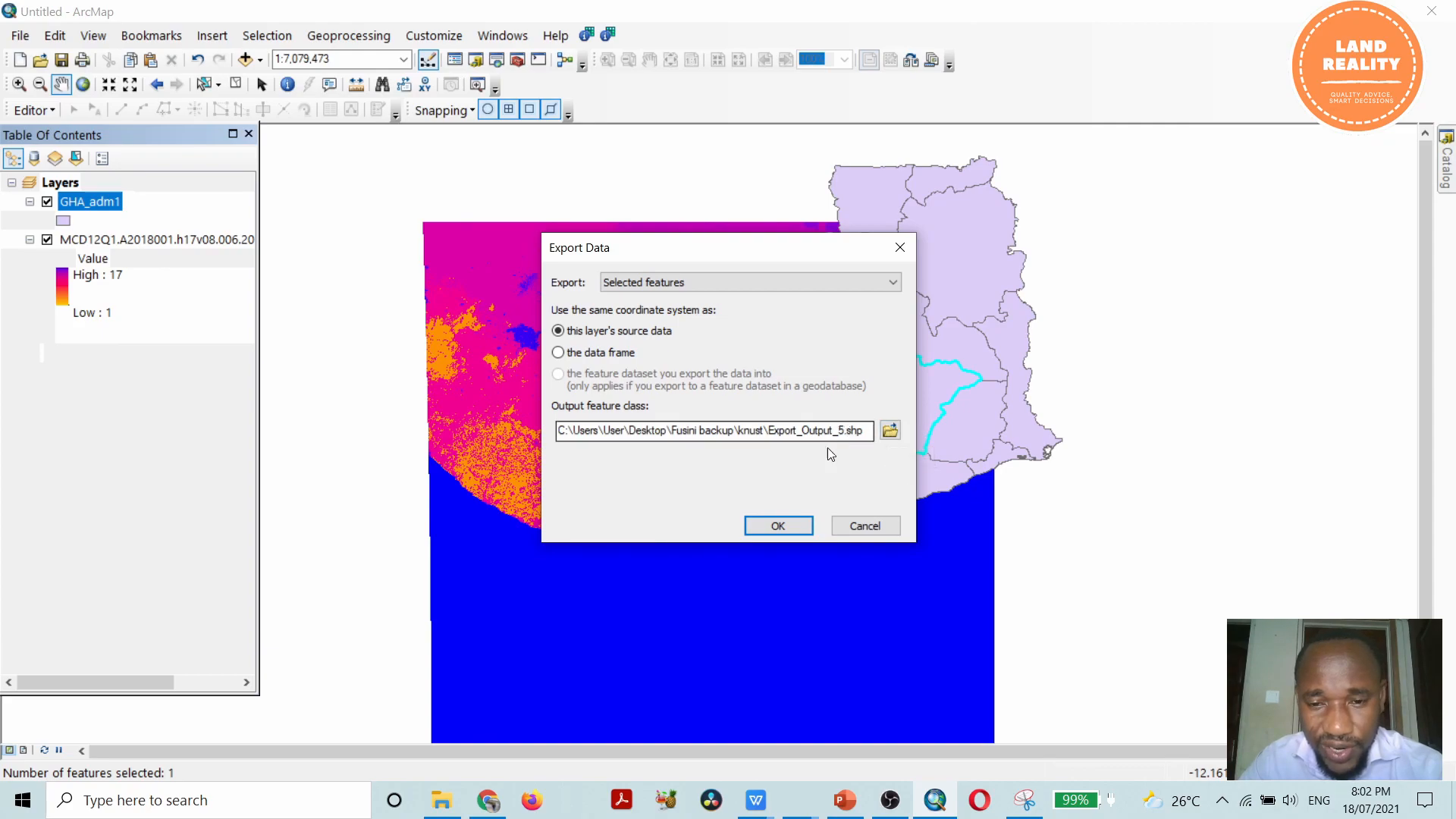
{"action": "left_click", "coordinate": [777, 526]}
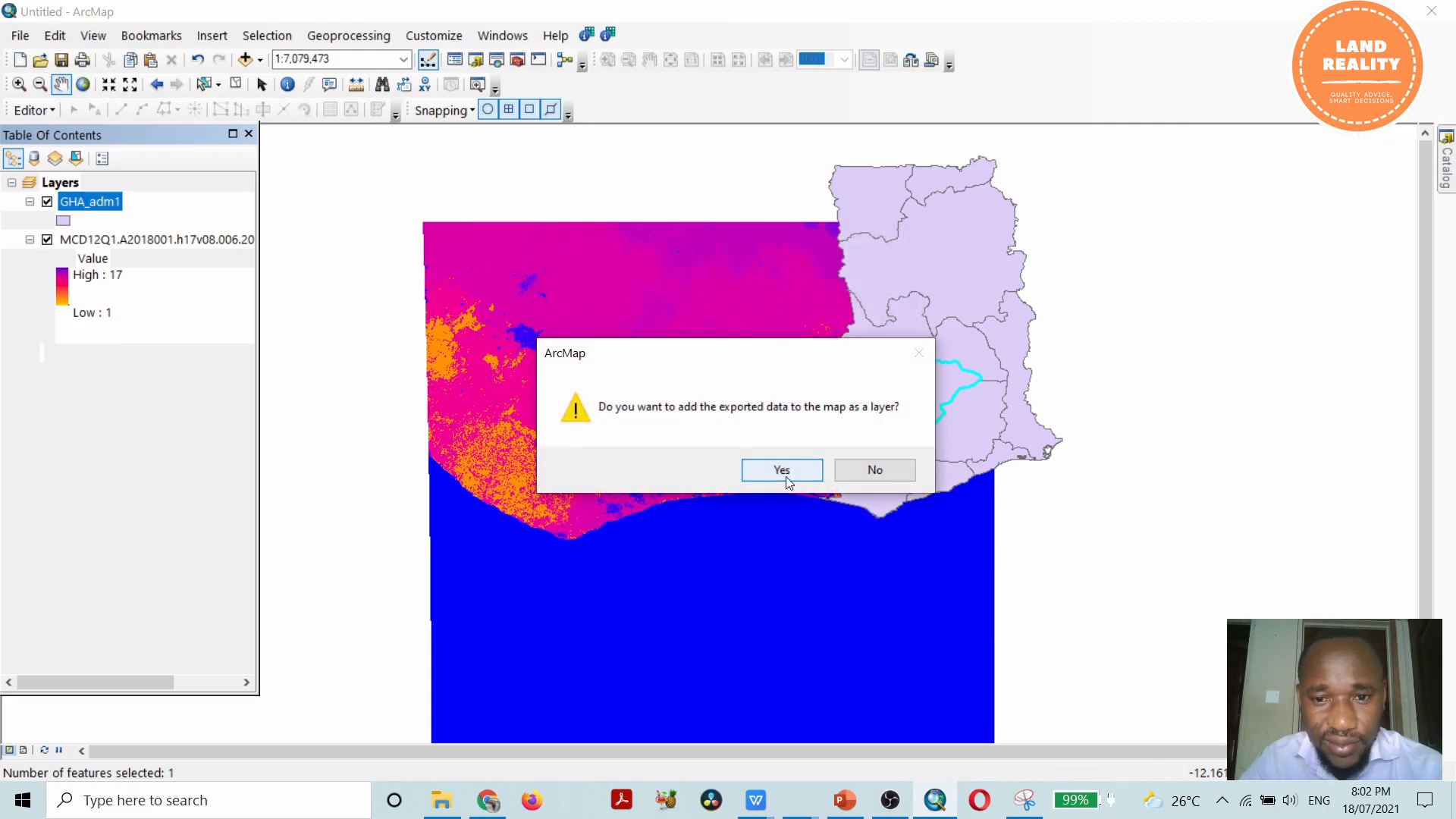
{"action": "left_click", "coordinate": [786, 474]}
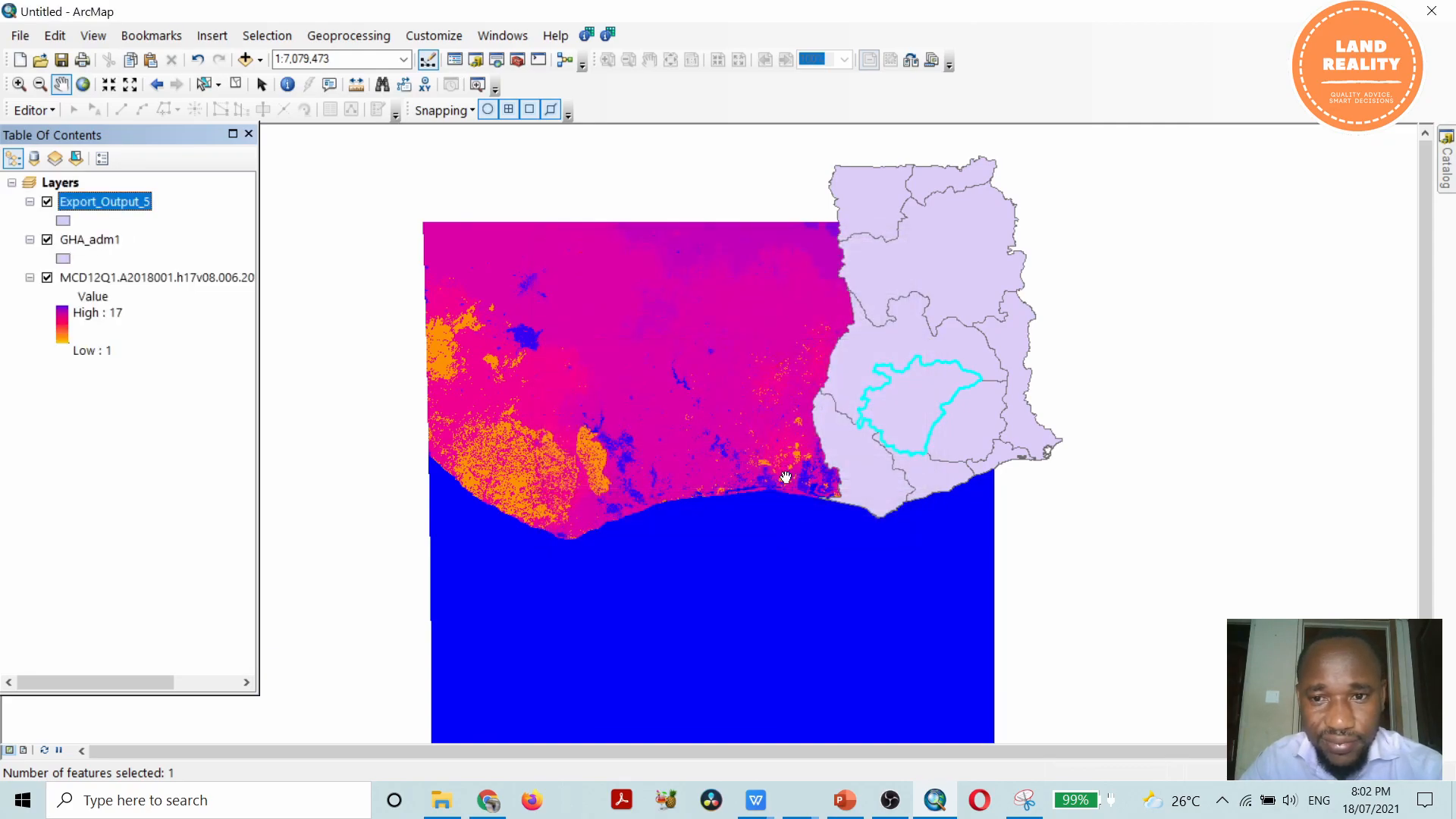
Hide the GHA_adm1 layer so that only the exported Ashanti region overlays the land cover raster.
{"action": "left_click", "coordinate": [46, 242]}
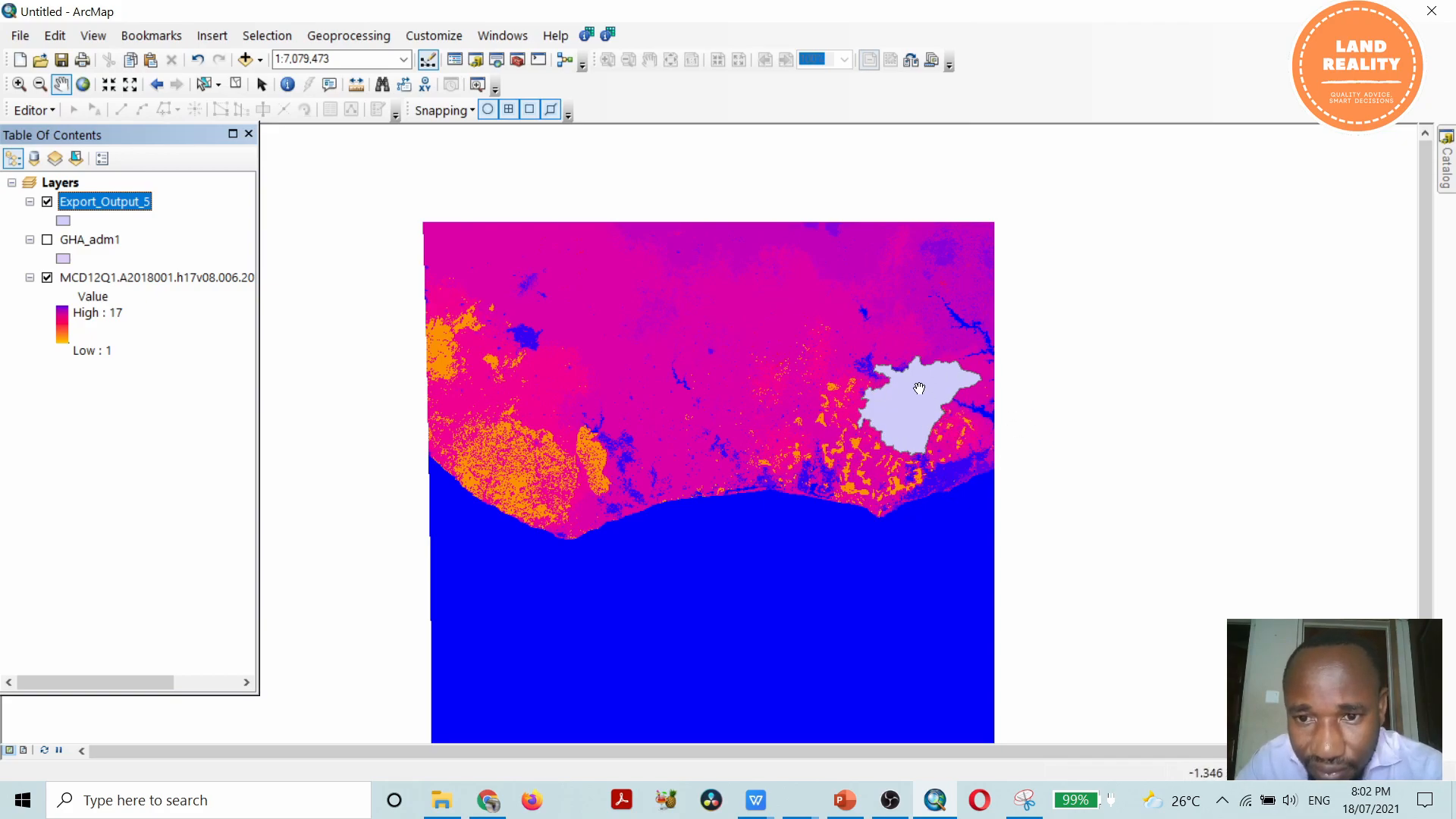
{"action": "scroll", "coordinate": [920, 387], "scroll_direction": "up", "scroll_amount": 2}
{"action": "scroll", "coordinate": [918, 389], "scroll_direction": "down", "scroll_amount": 3}
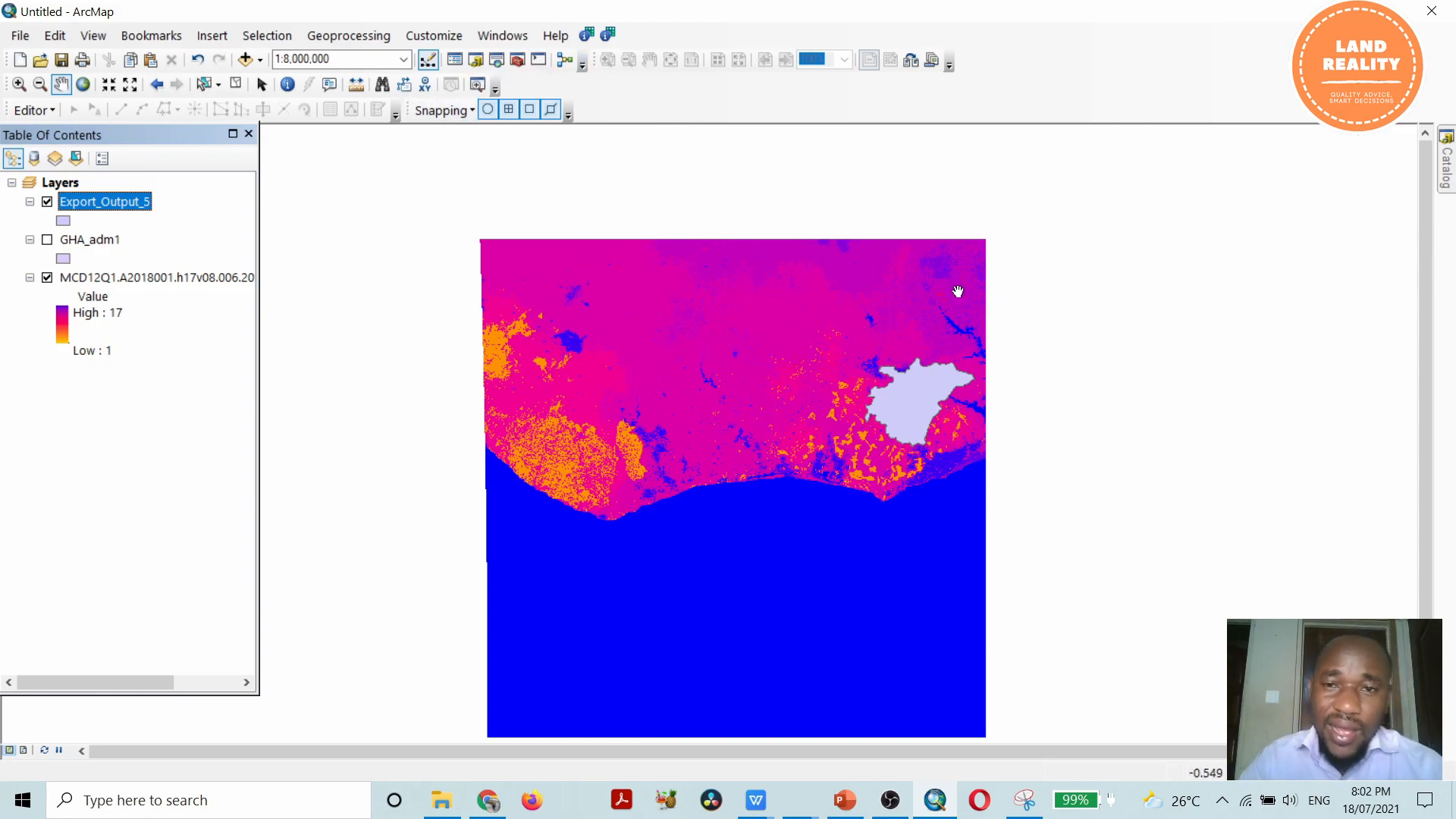
Search for the tool "extract by mask", open its dialog from the results and close it without running it.
{"action": "left_click", "coordinate": [498, 62]}
{"action": "left_click", "coordinate": [1185, 207]}
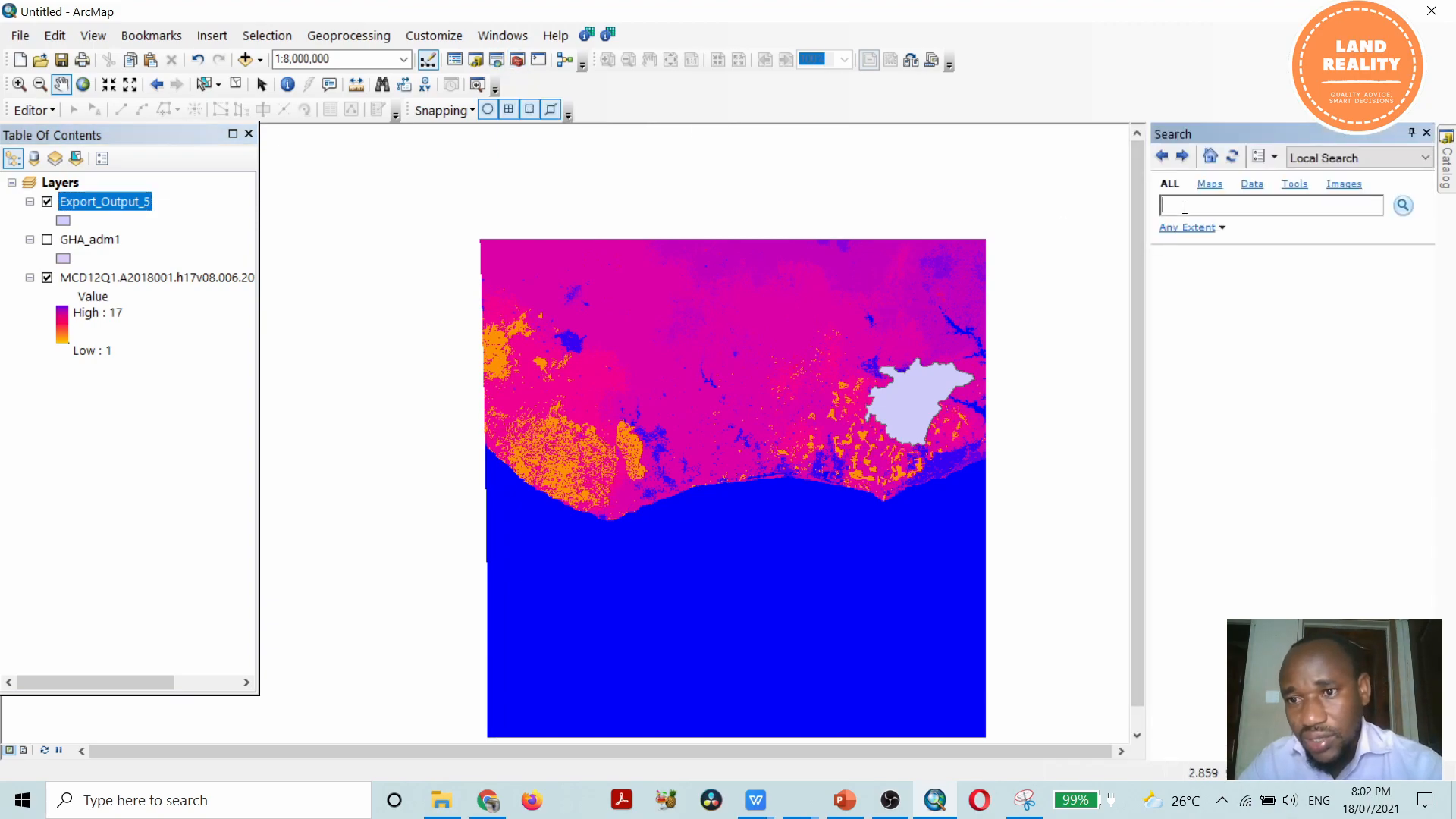
{"action": "type", "text": "ext"}
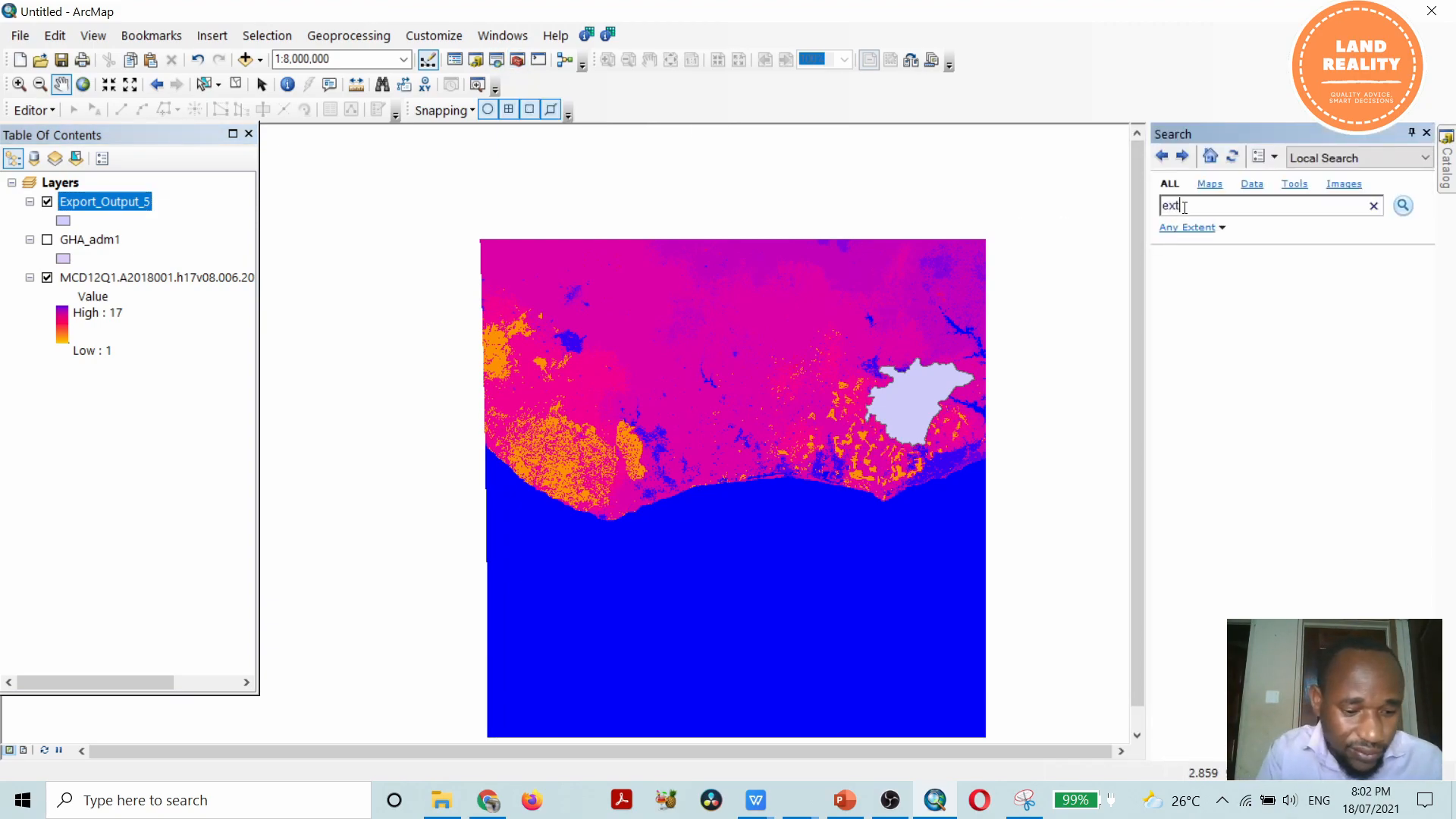
{"action": "type", "text": "ract b"}
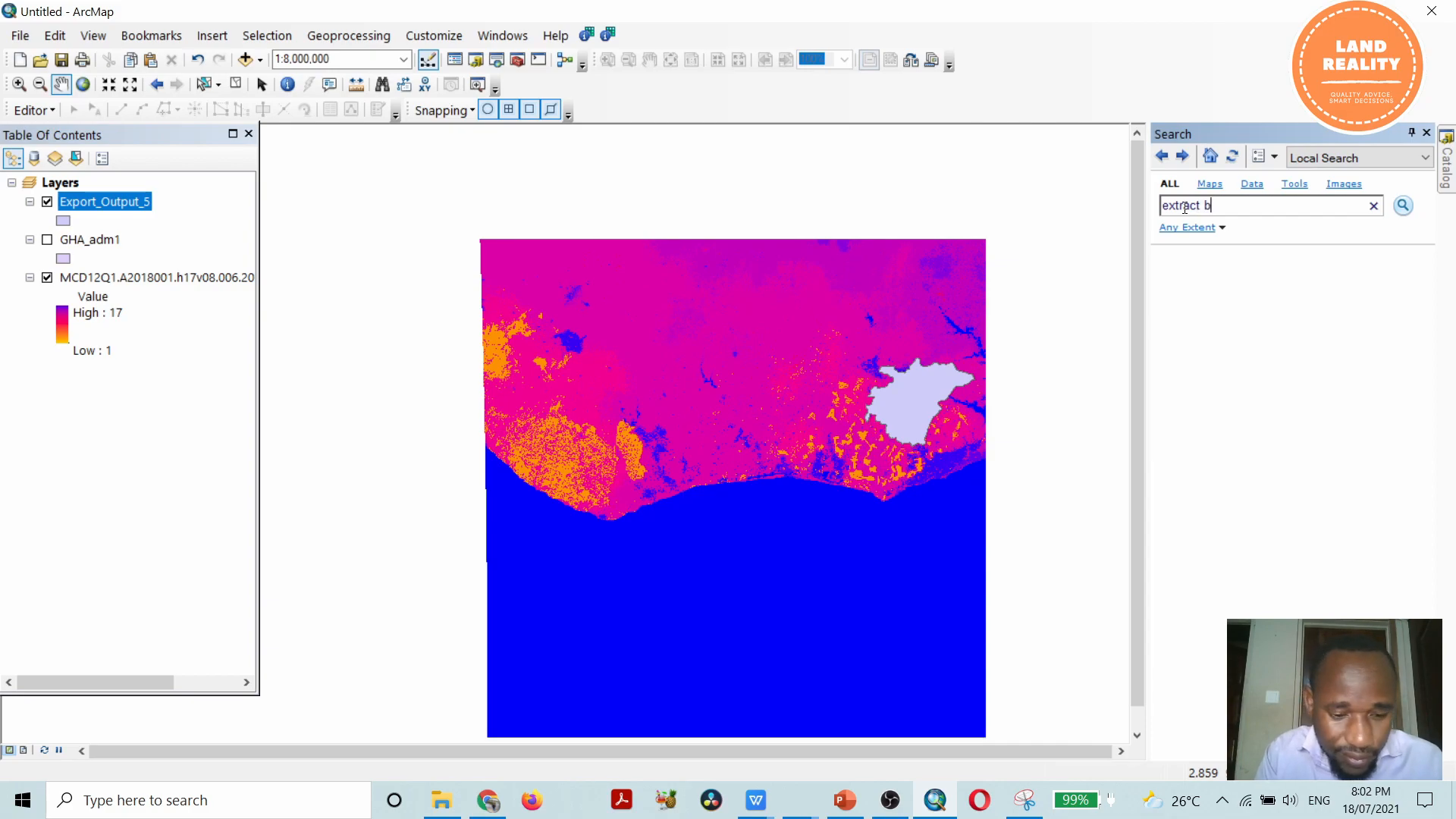
{"action": "type", "text": "y mask"}
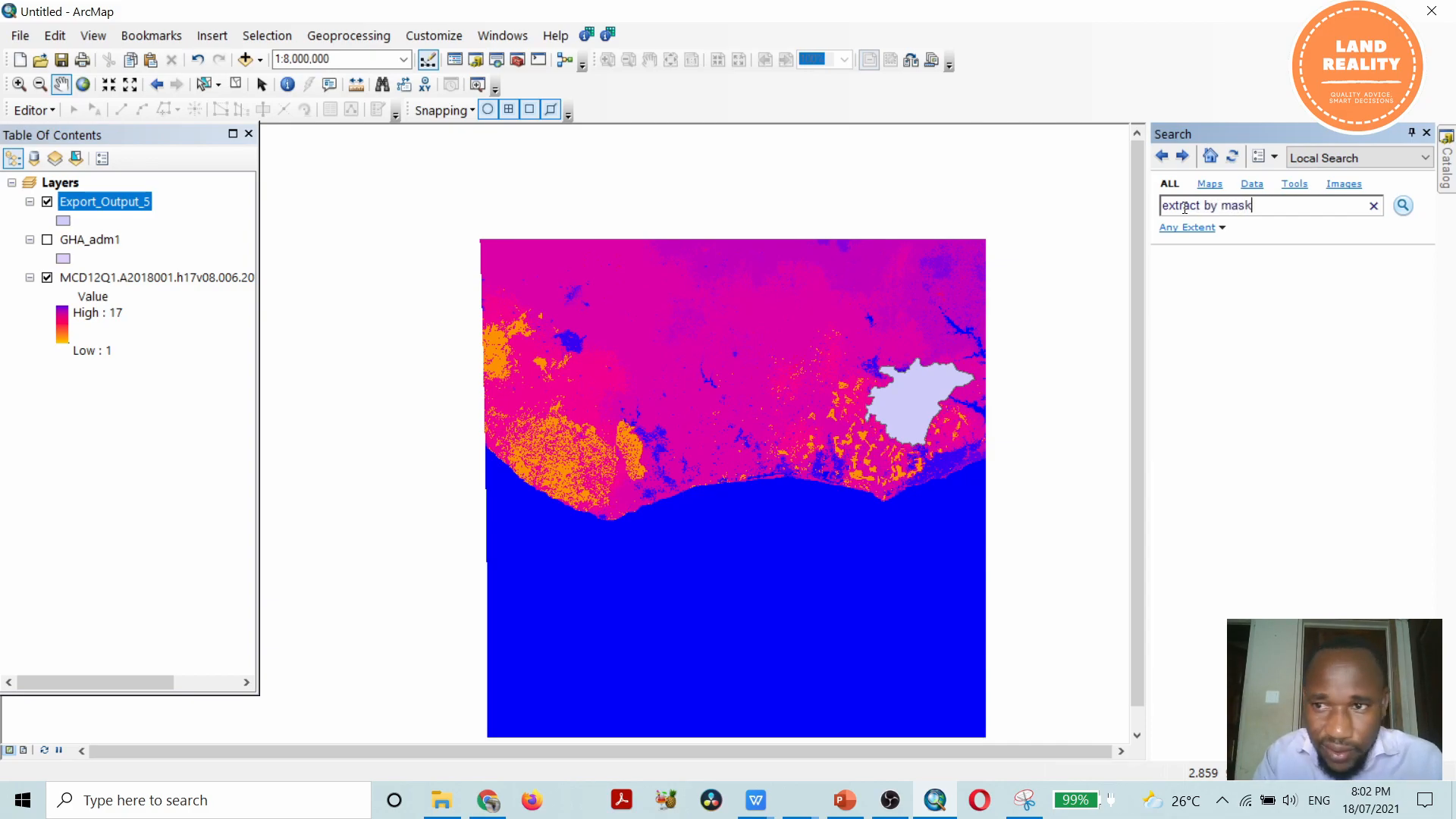
{"action": "key", "text": "Return"}
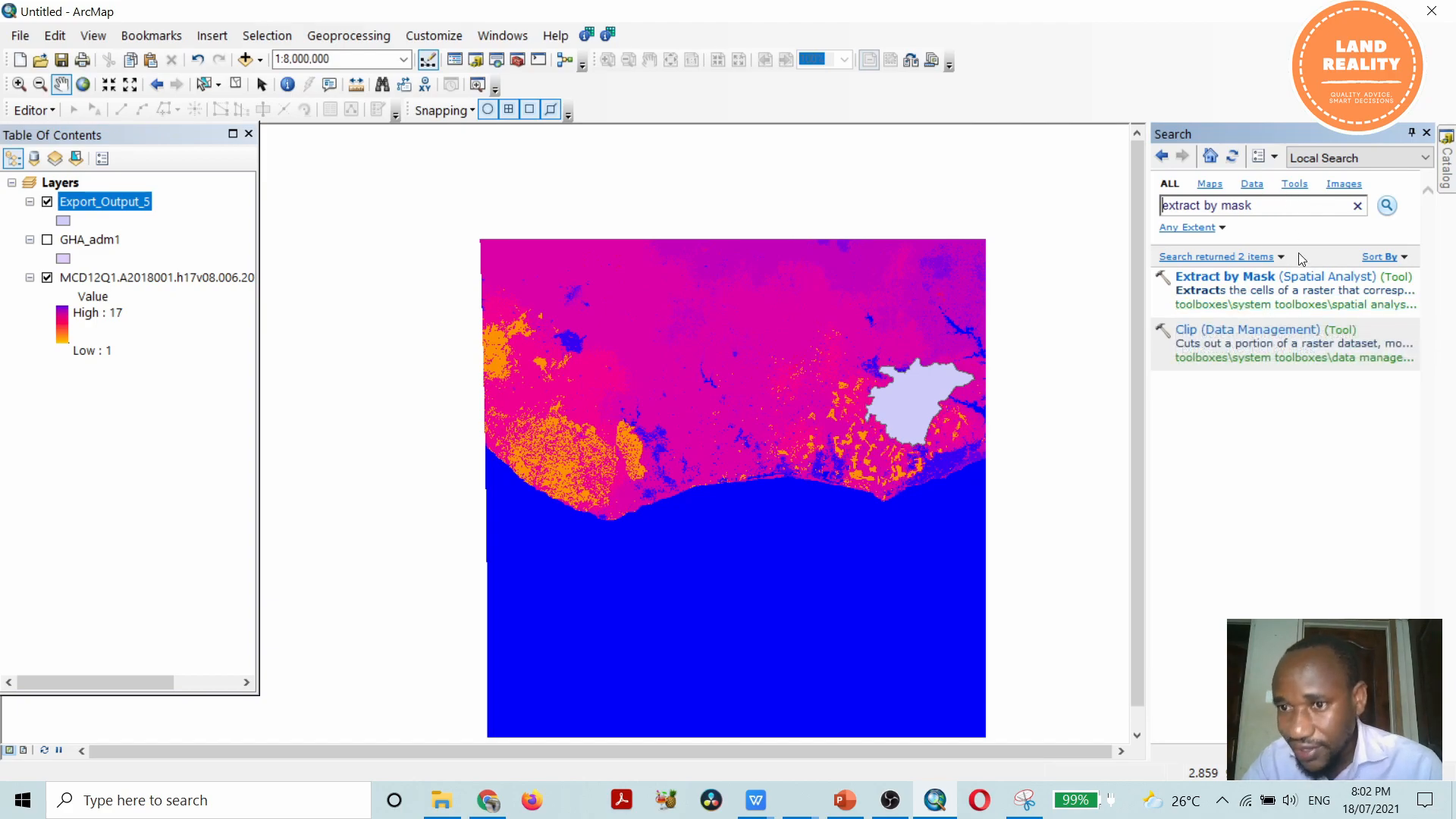
{"action": "left_click", "coordinate": [1286, 284]}
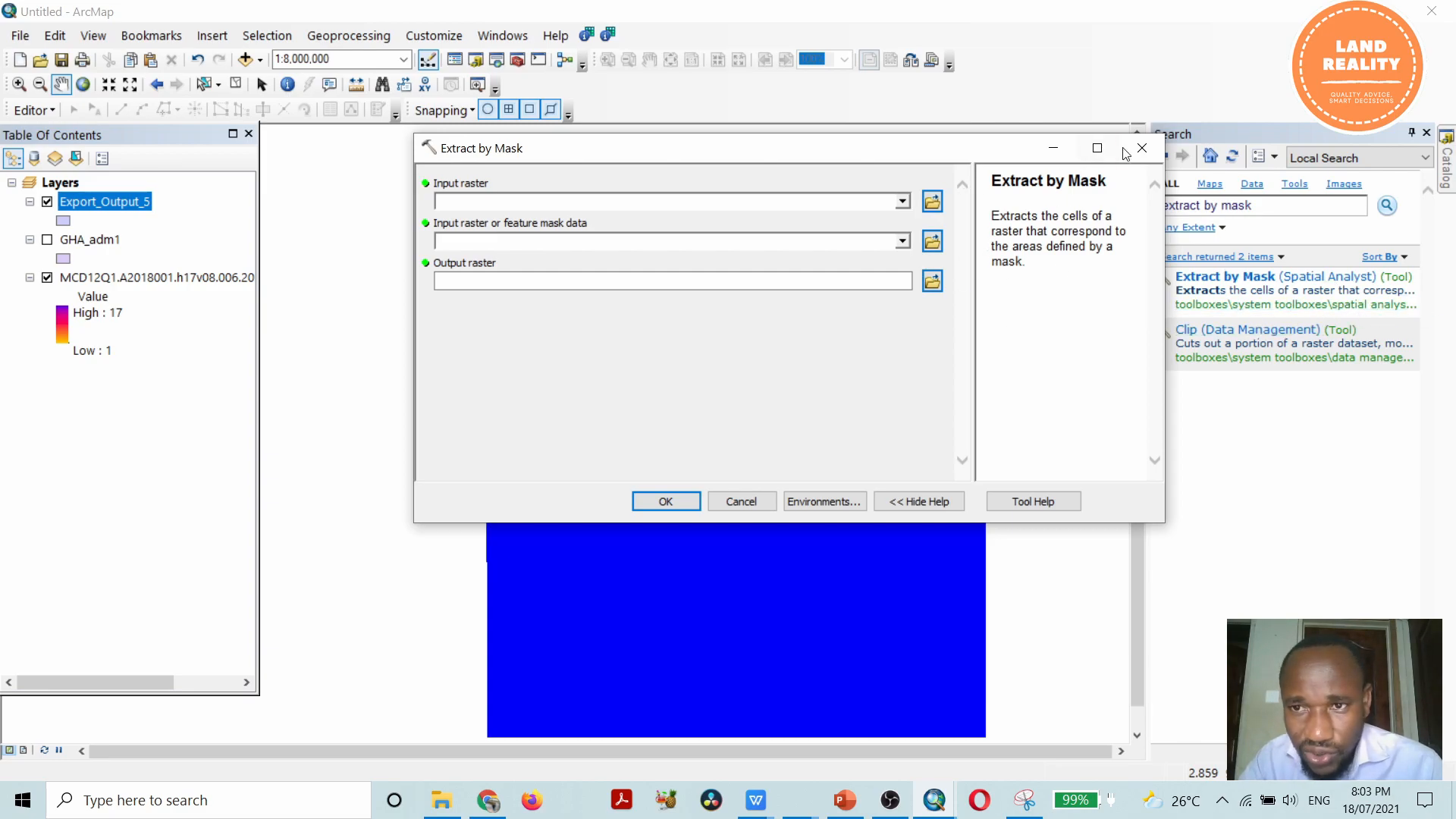
{"action": "left_click", "coordinate": [1146, 151]}
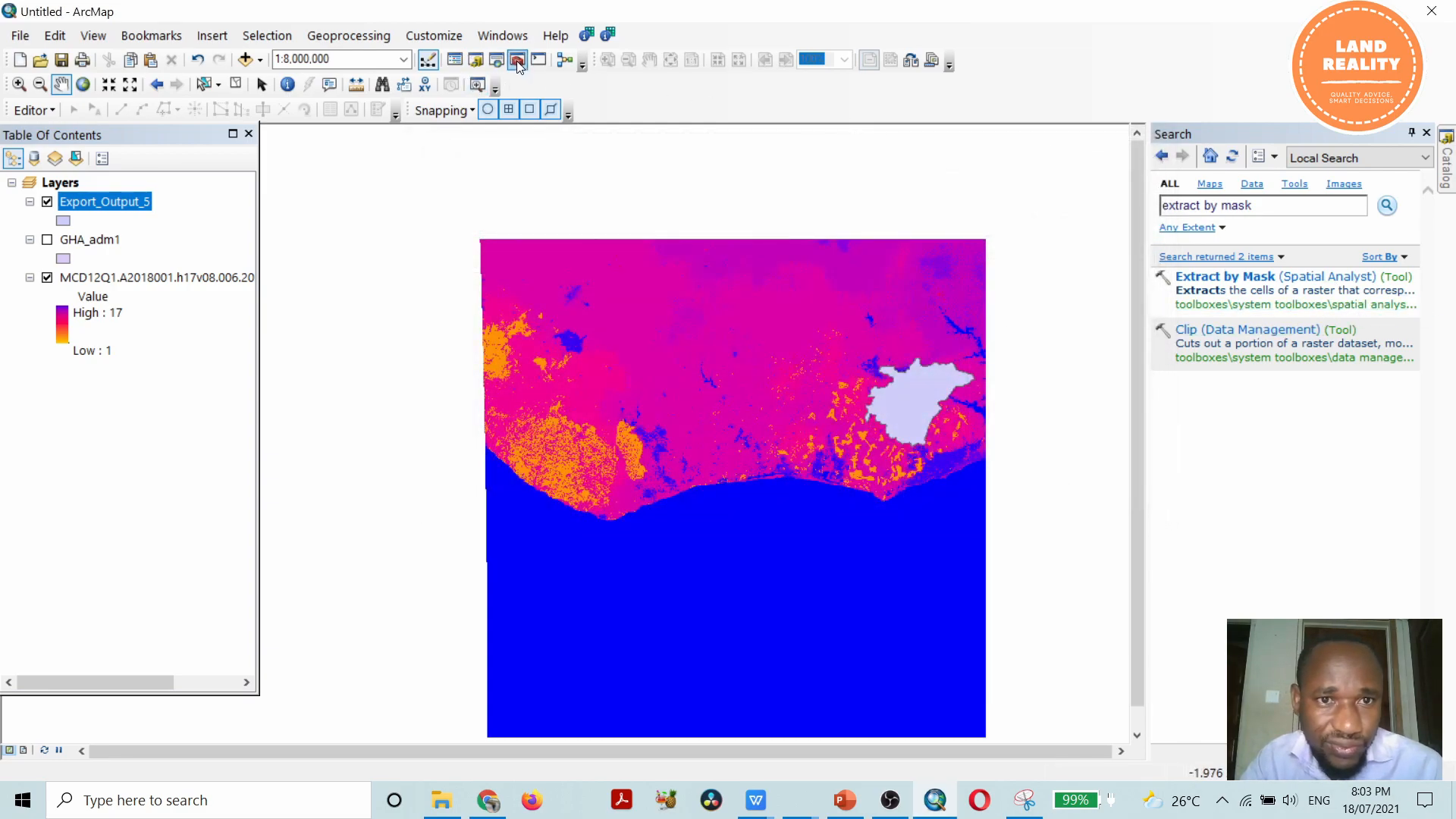
Run Extract by Mask from the Spatial Analyst extraction tools on the MCD12Q1 raster, with Export_Output_5 as mask and the default output.
{"action": "left_click", "coordinate": [518, 63]}
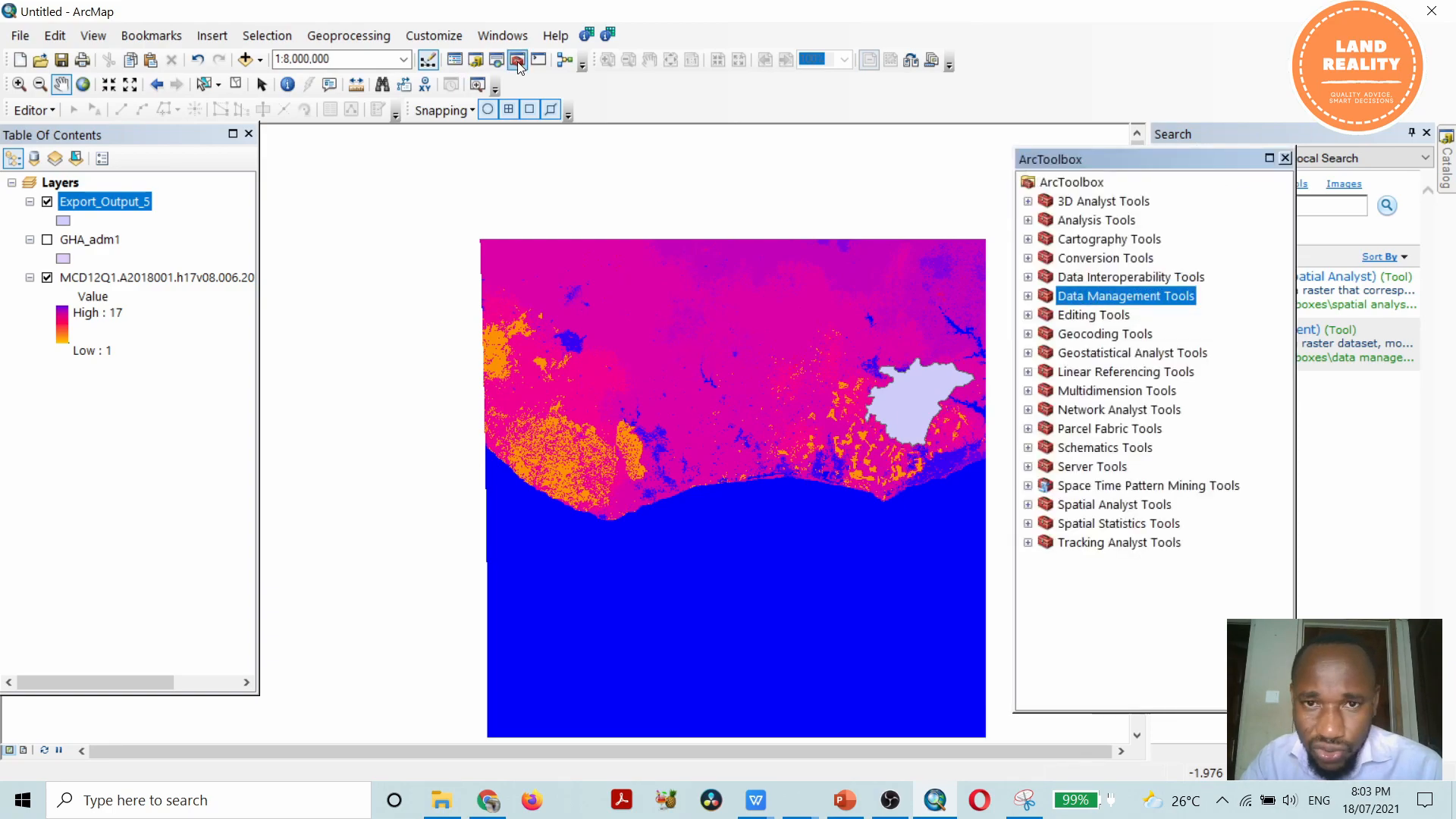
{"action": "left_click", "coordinate": [1029, 505]}
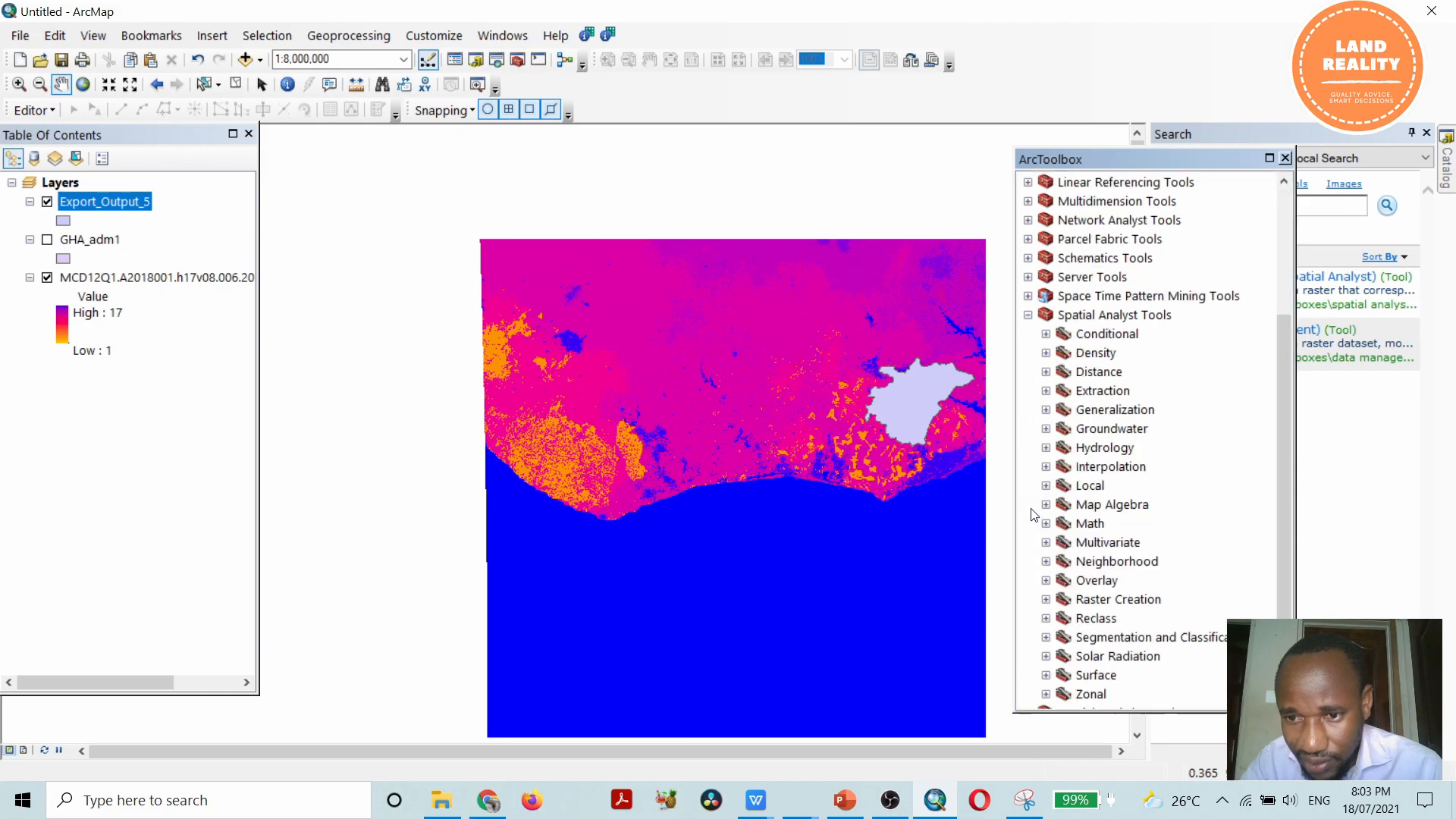
{"action": "left_click", "coordinate": [1046, 391]}
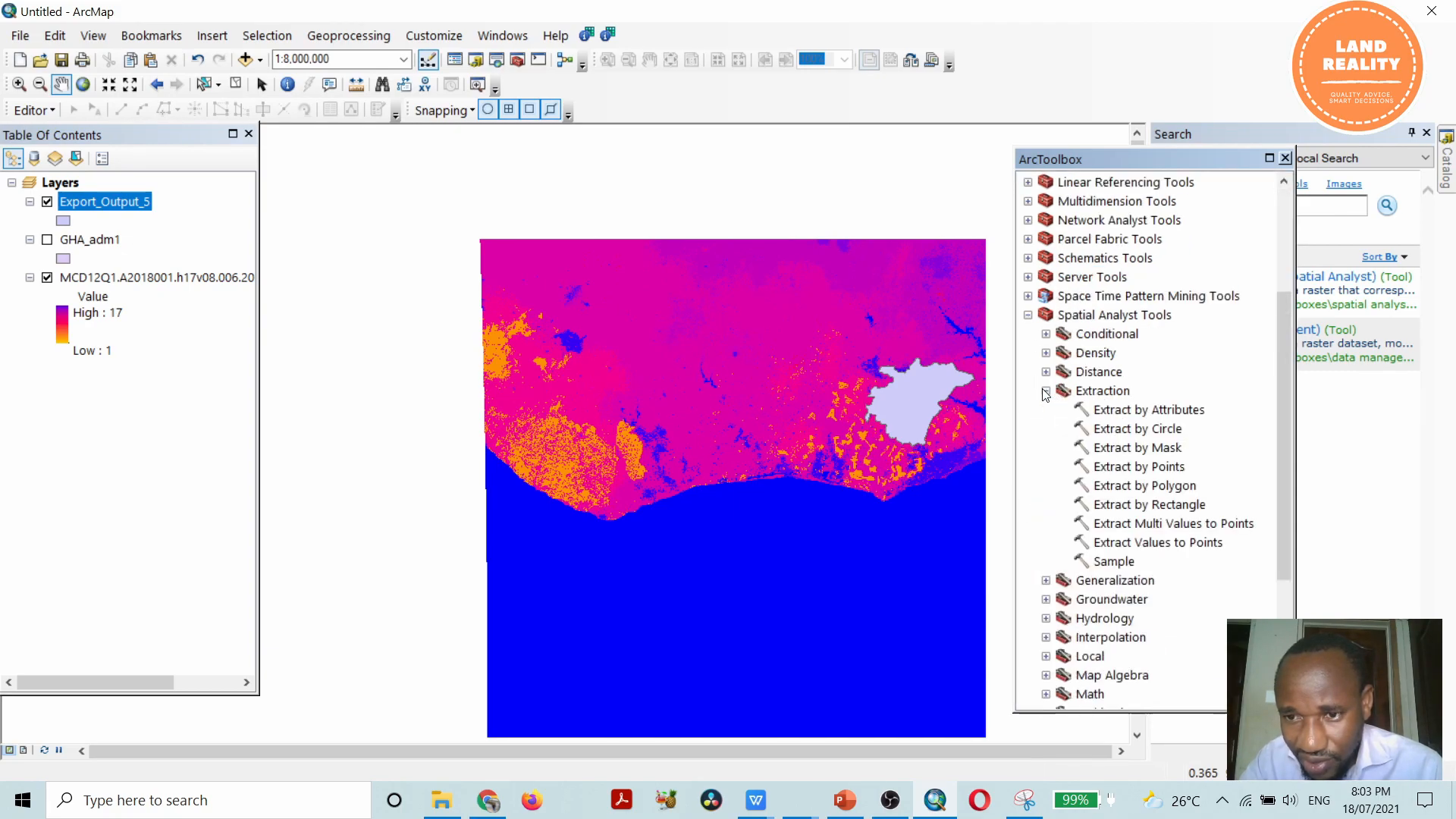
{"action": "double_click", "coordinate": [1122, 449]}
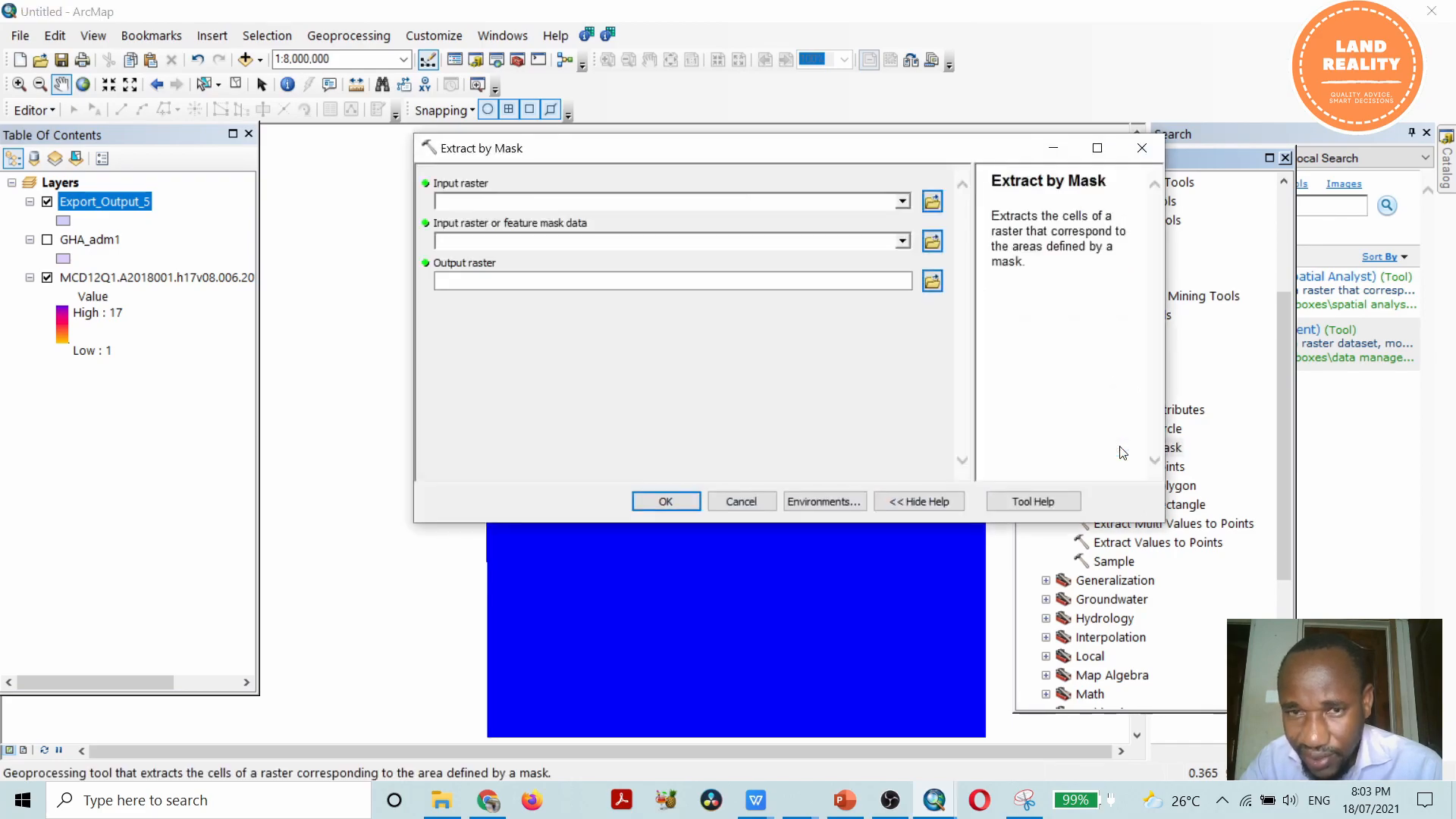
{"action": "left_click", "coordinate": [903, 201]}
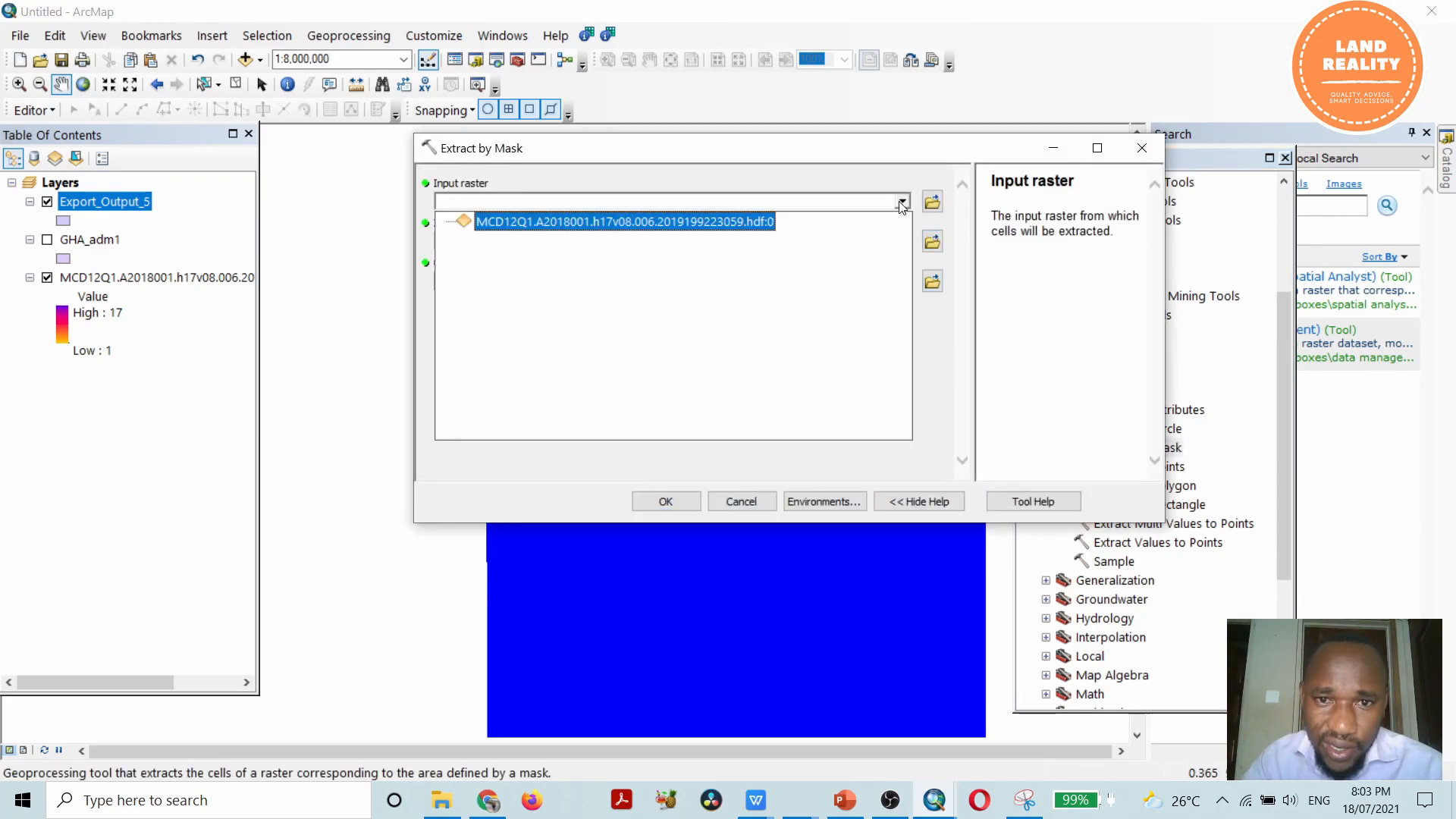
{"action": "left_click", "coordinate": [689, 221]}
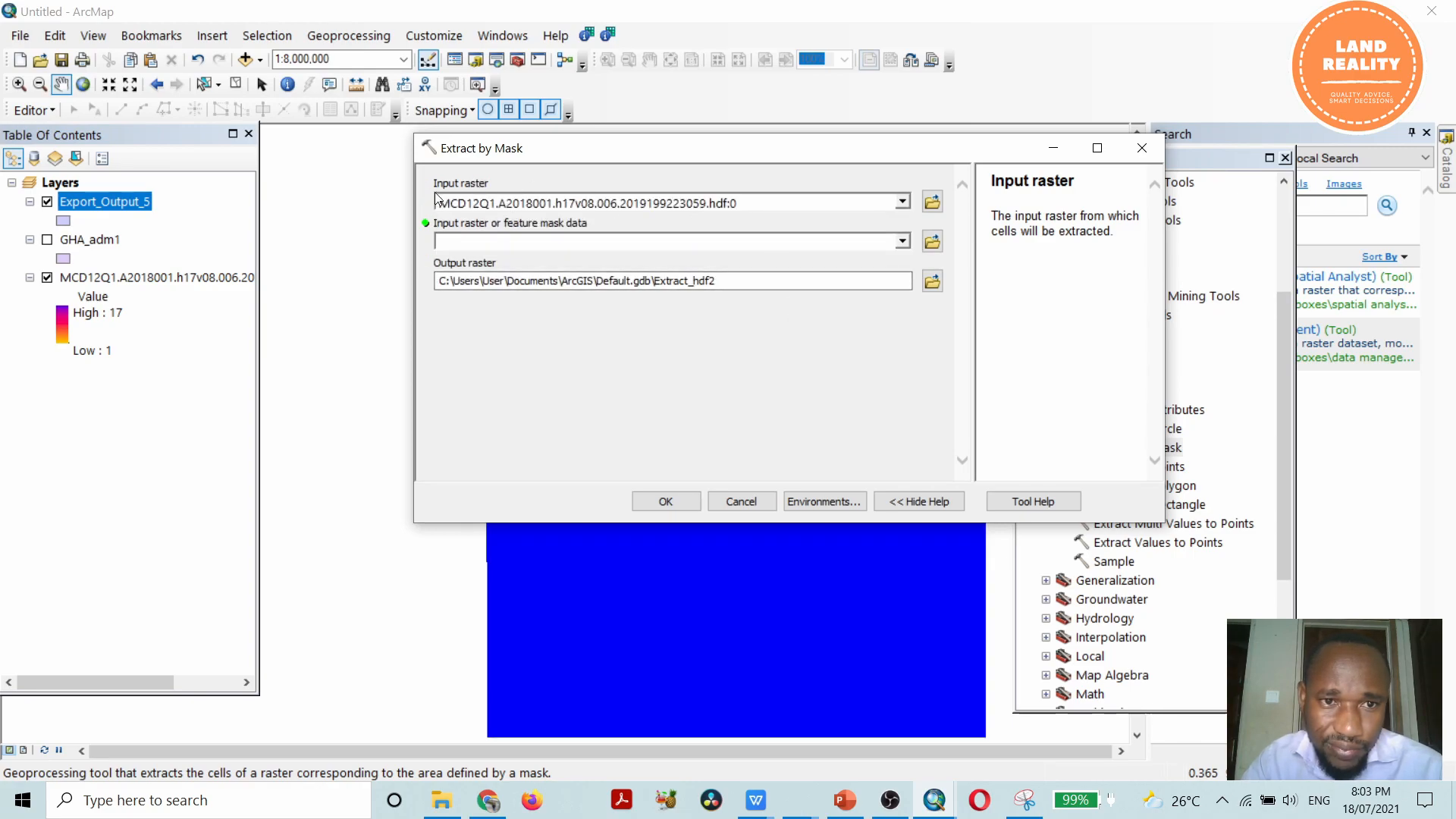
{"action": "left_click", "coordinate": [901, 242]}
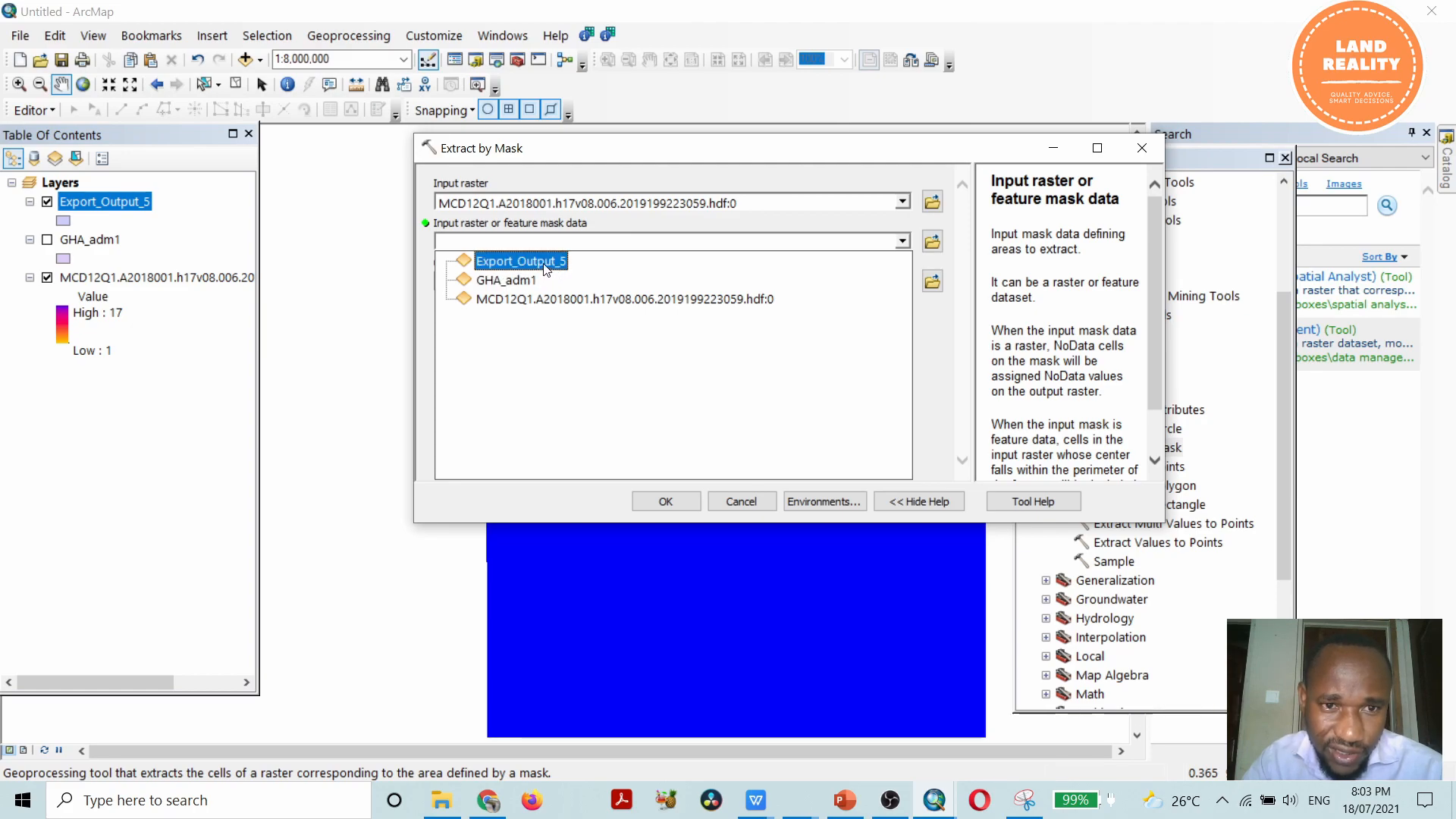
{"action": "left_click", "coordinate": [545, 266]}
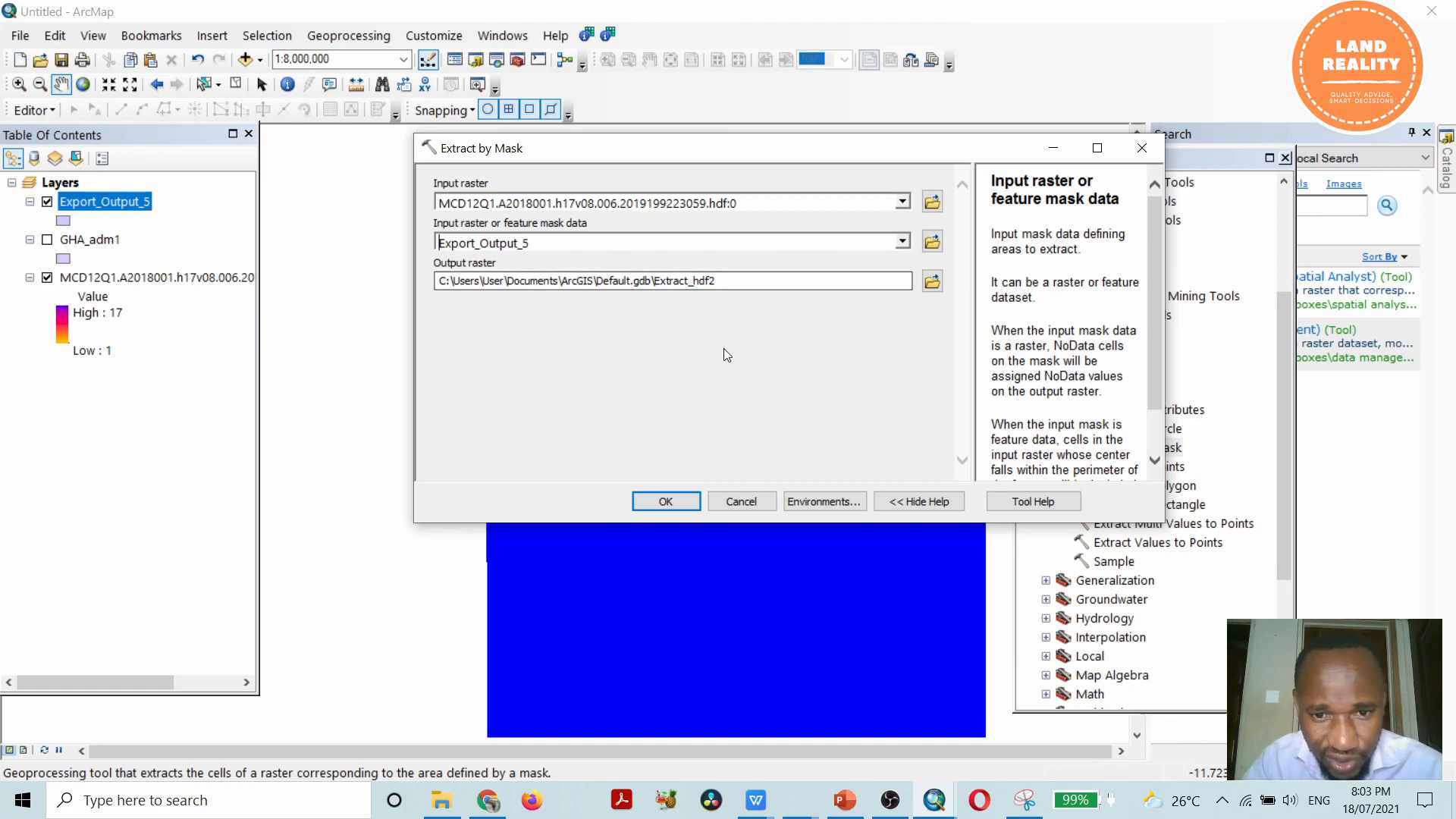
{"action": "left_click", "coordinate": [667, 505]}
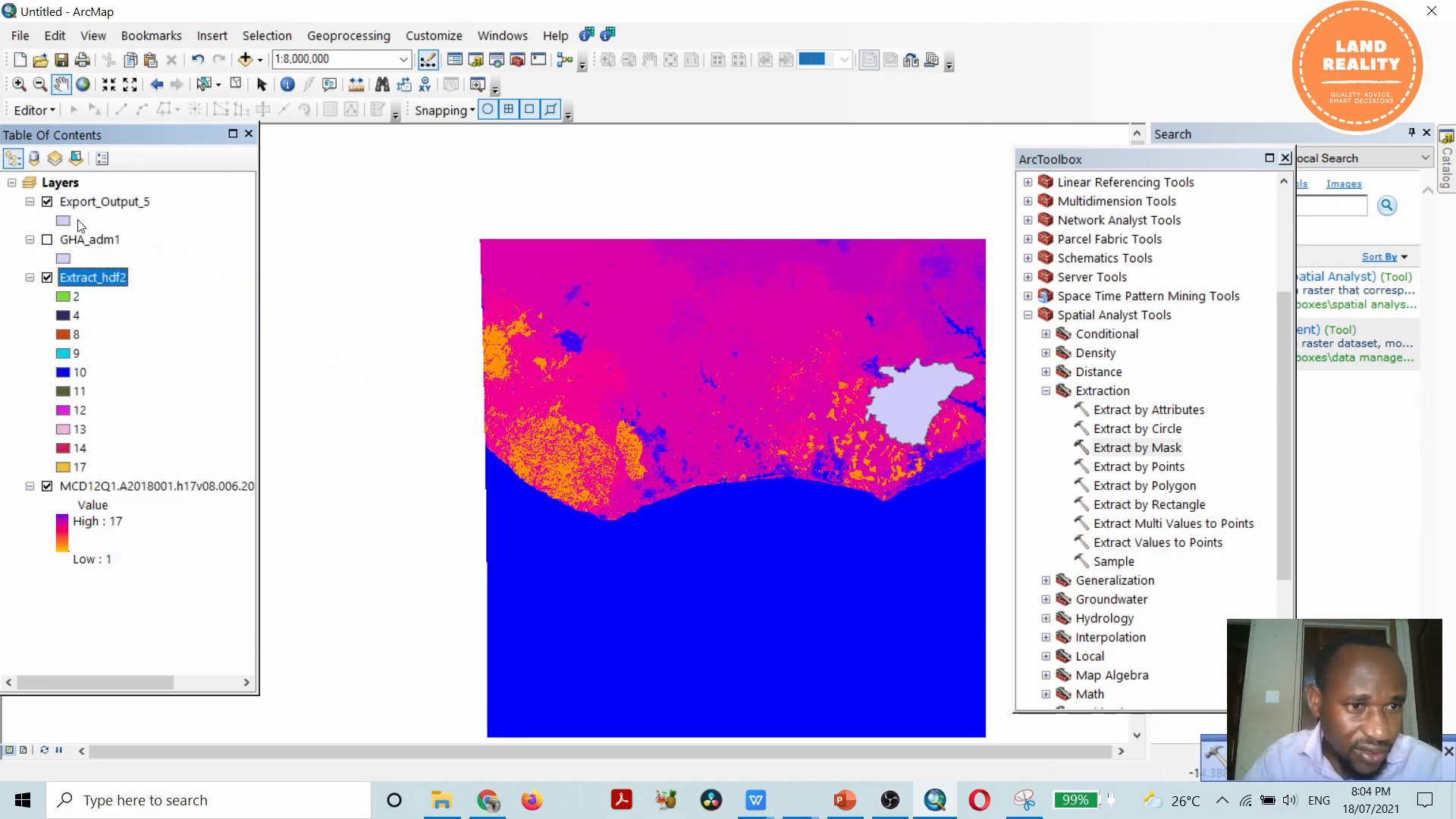
Hide the original MCD12Q1 raster and the Export_Output_5 layer to view the extracted Ashanti land cover up close.
{"action": "left_click", "coordinate": [47, 487]}
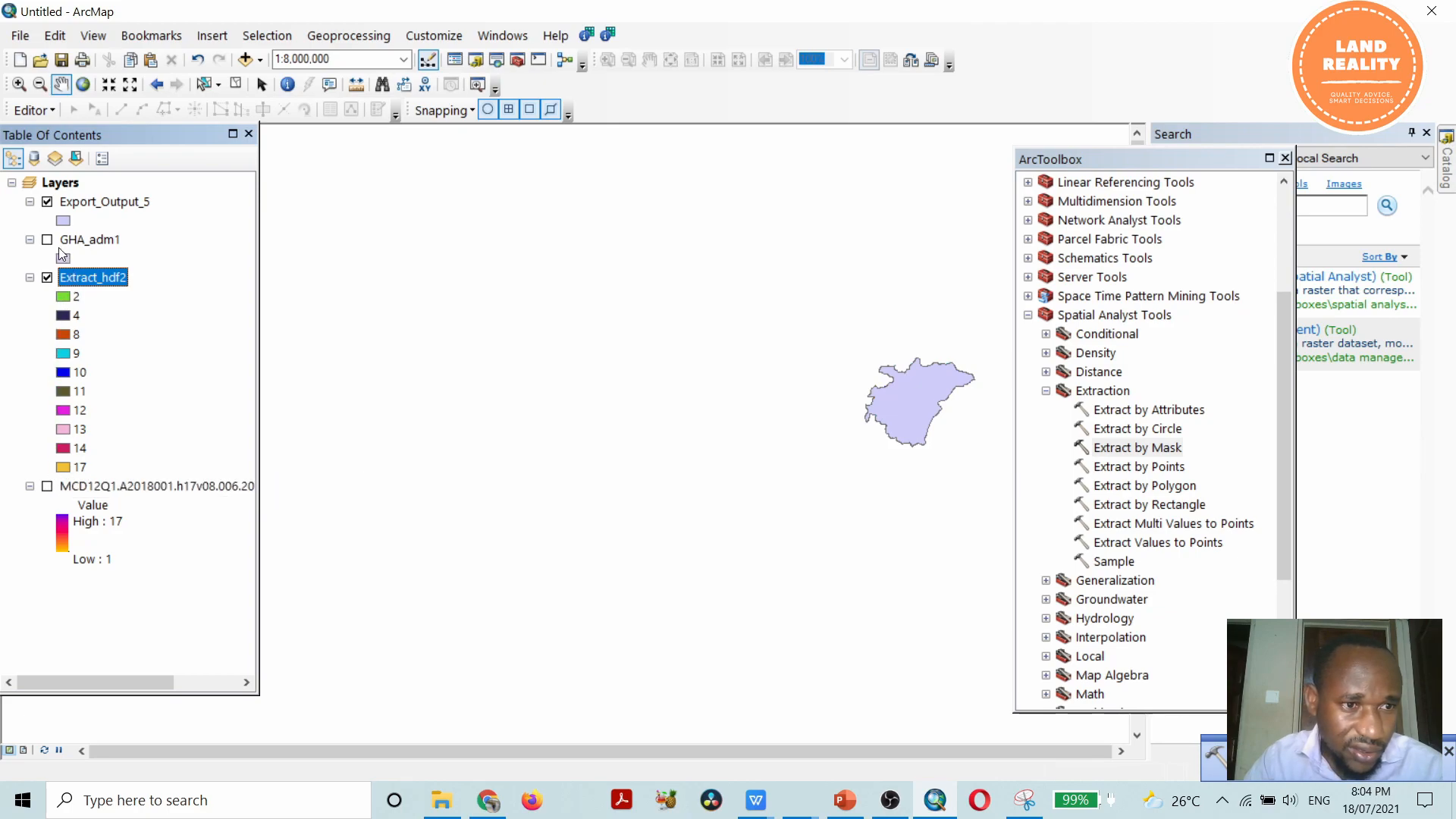
{"action": "left_click", "coordinate": [47, 203]}
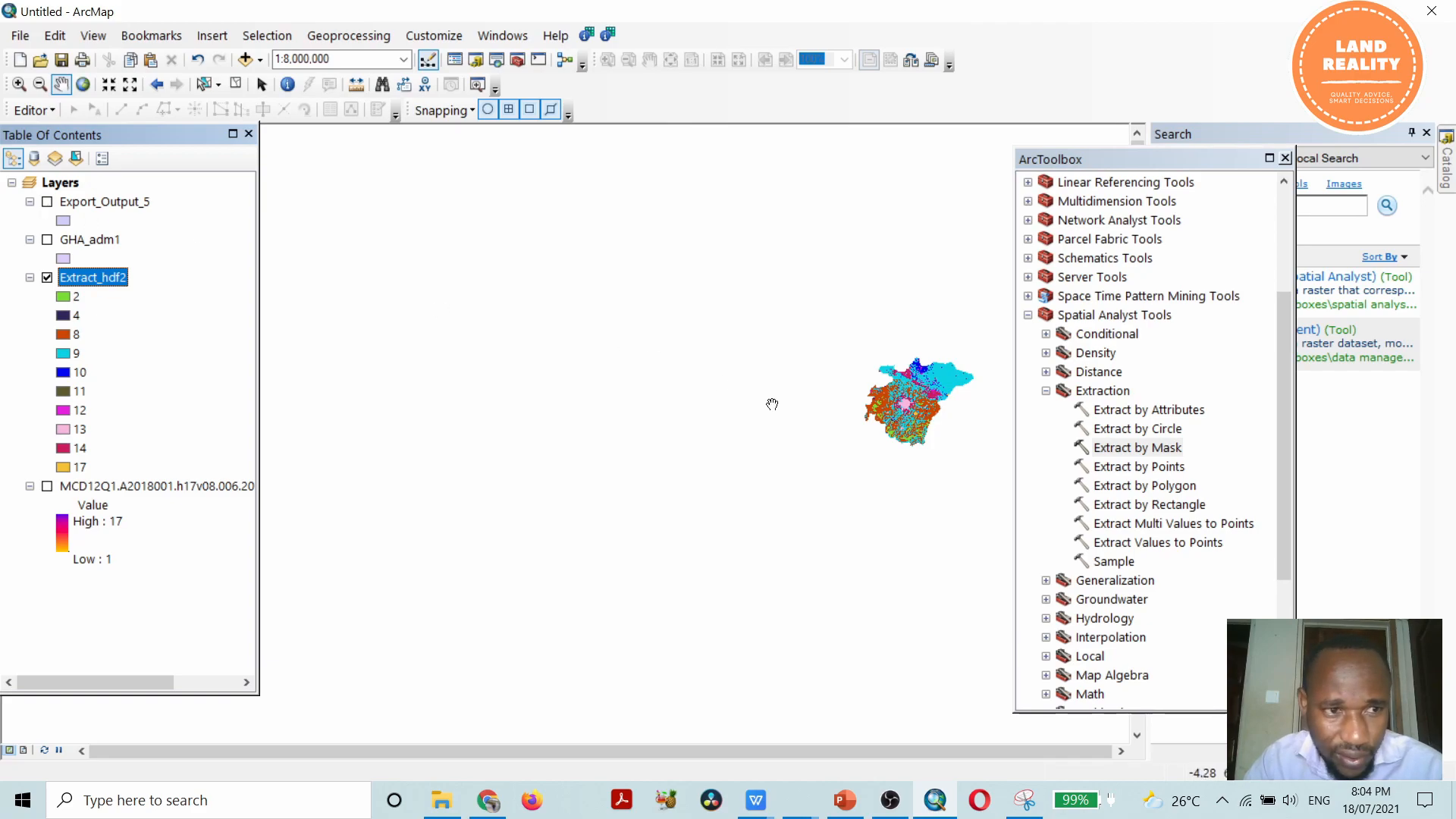
{"action": "scroll", "coordinate": [925, 408], "scroll_direction": "down", "scroll_amount": 1}
{"action": "scroll", "coordinate": [927, 410], "scroll_direction": "down", "scroll_amount": 5}
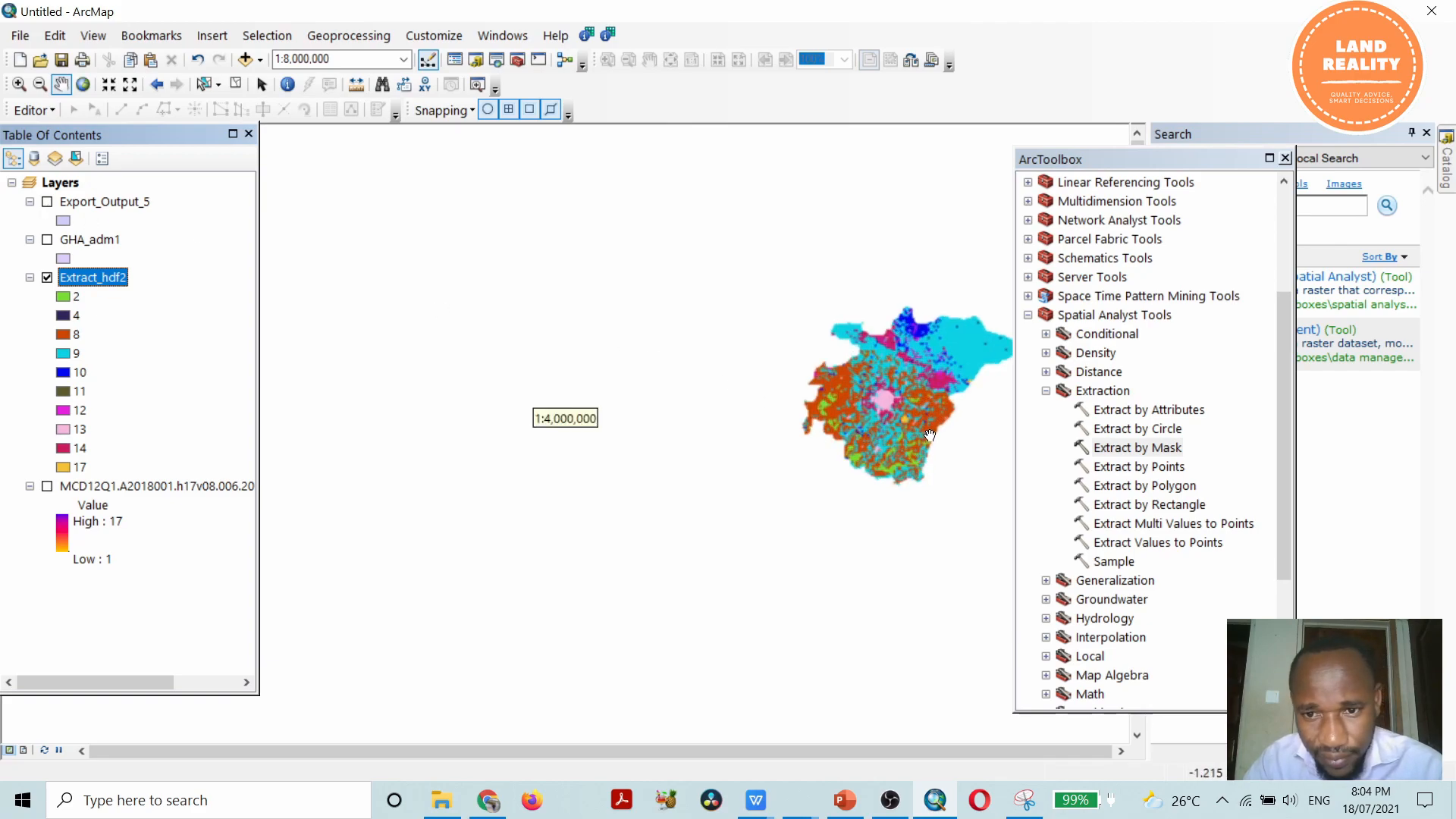
{"action": "scroll", "coordinate": [930, 414], "scroll_direction": "down", "scroll_amount": 2}
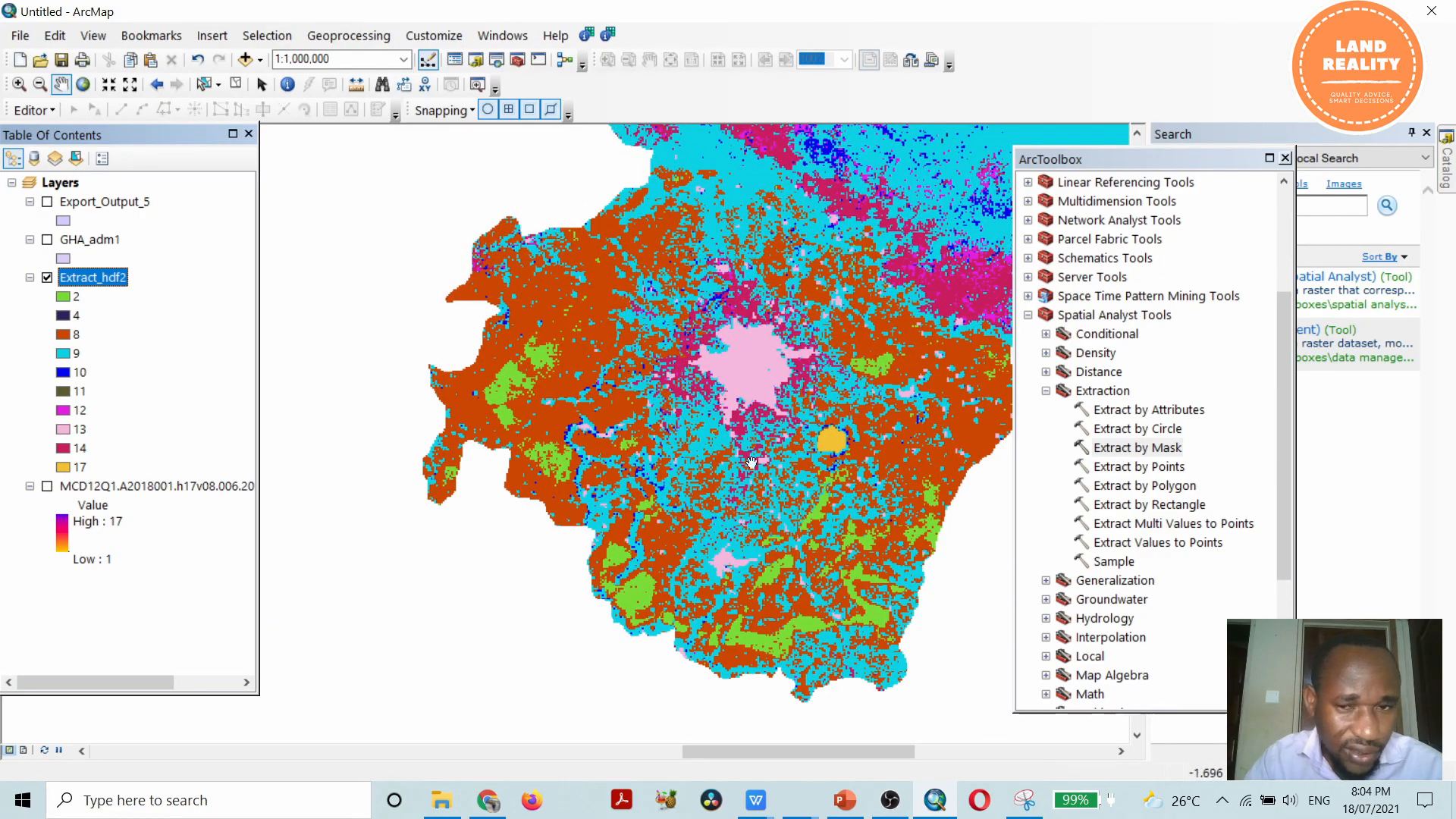
Move the floating ArcToolbox window clear of the map and examine the full extent of the extracted Ashanti raster.
{"action": "scroll", "coordinate": [822, 423], "scroll_direction": "down", "scroll_amount": 2}
{"action": "scroll", "coordinate": [822, 423], "scroll_direction": "up", "scroll_amount": 2}
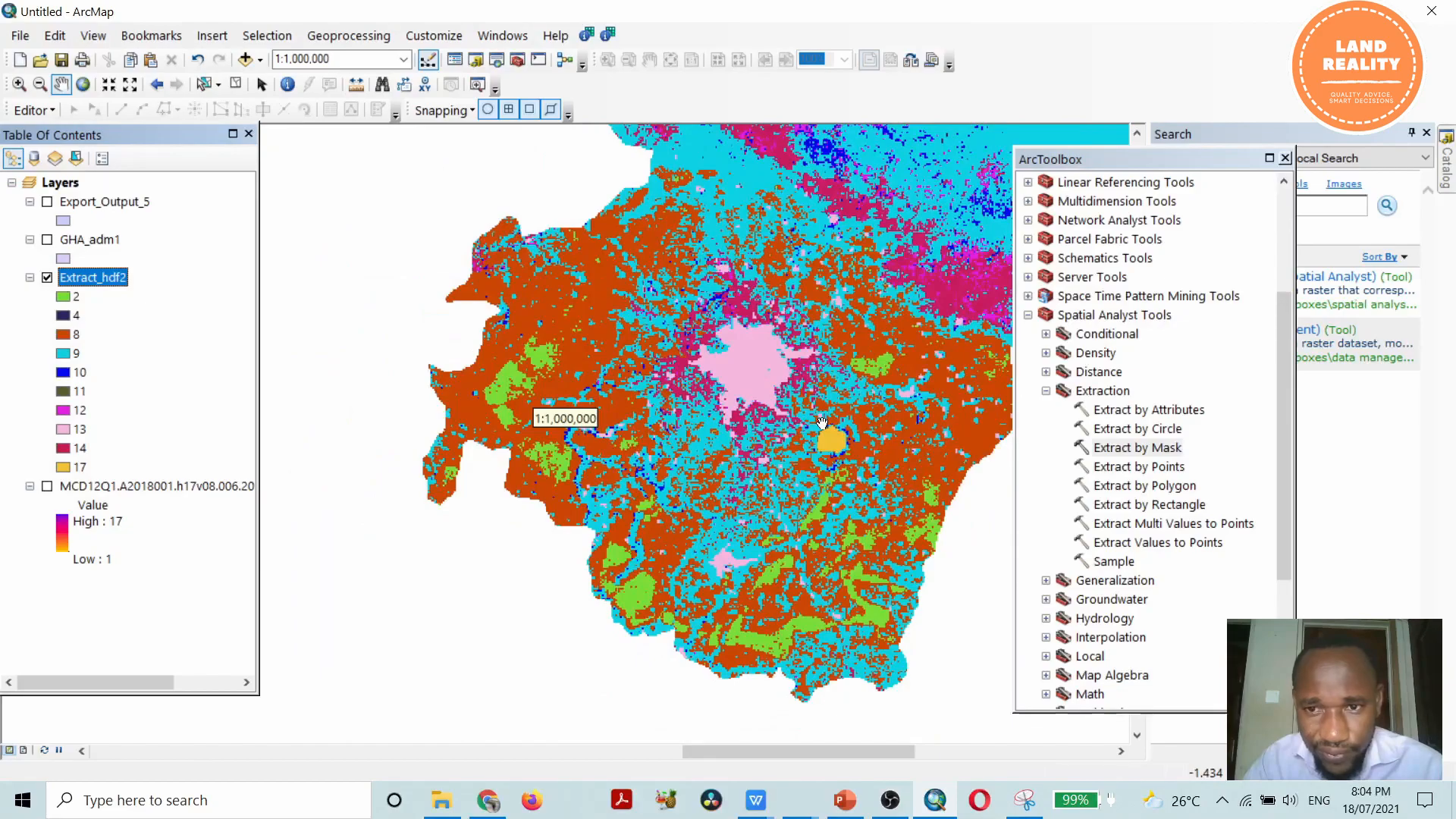
{"action": "left_click_drag", "start_coordinate": [1217, 158], "coordinate": [1170, 332]}
{"action": "scroll", "coordinate": [819, 221], "scroll_direction": "up", "scroll_amount": 3}
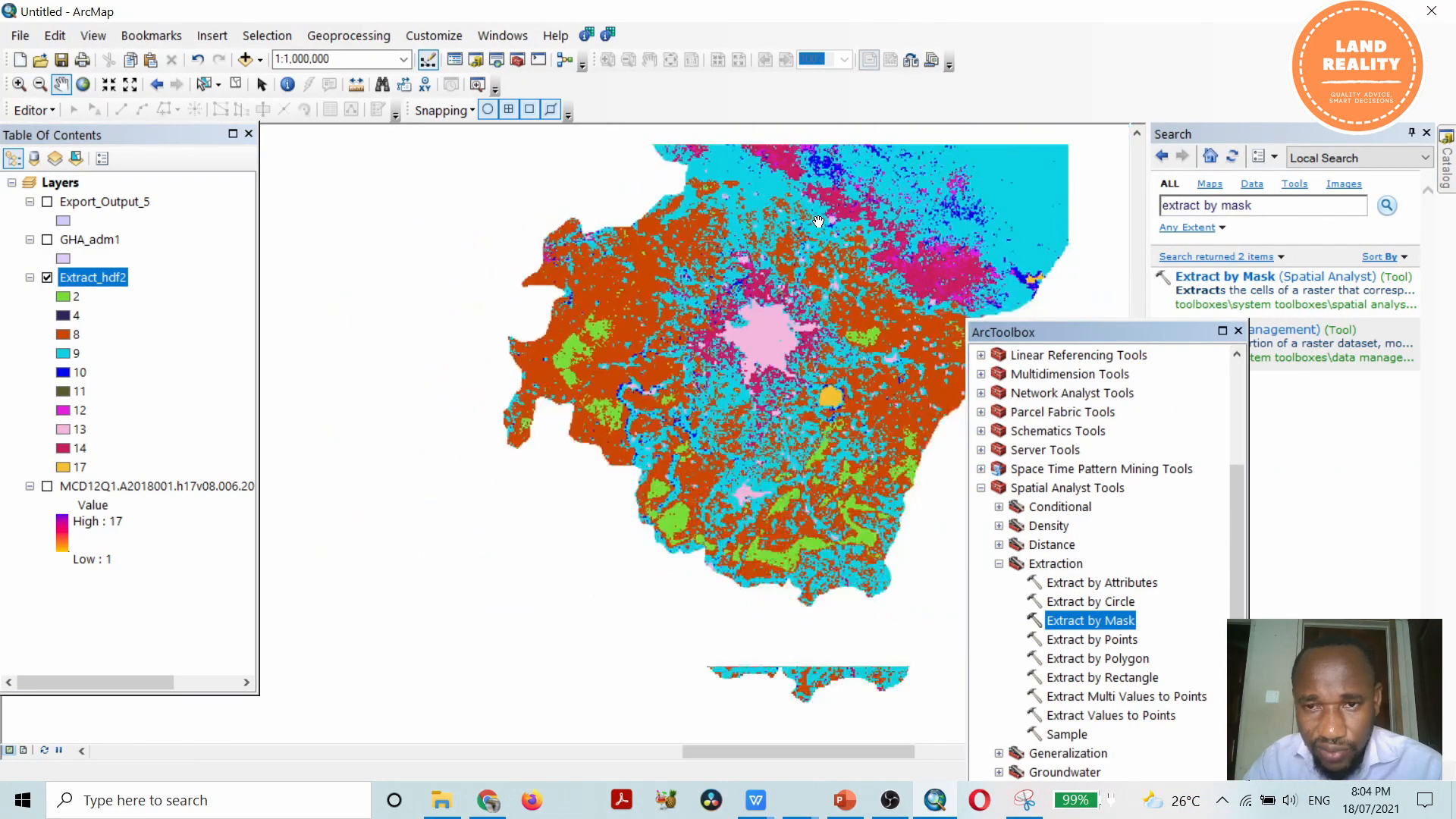
{"action": "left_click_drag", "start_coordinate": [819, 222], "coordinate": [727, 318]}
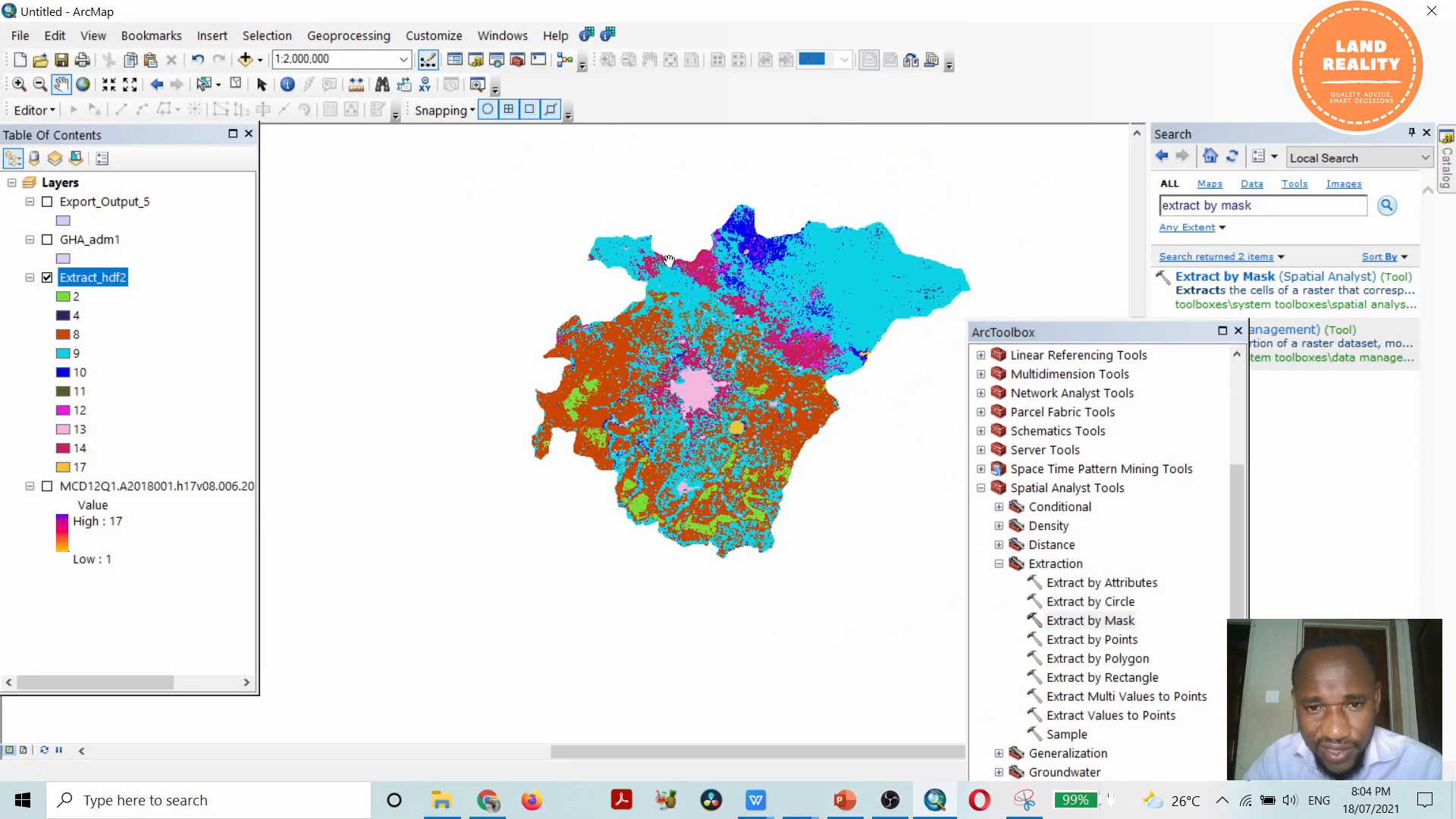
Show the original MCD12Q1 raster briefly behind the extracted Ashanti raster to compare them, and hide it again.
{"action": "left_click", "coordinate": [47, 486]}
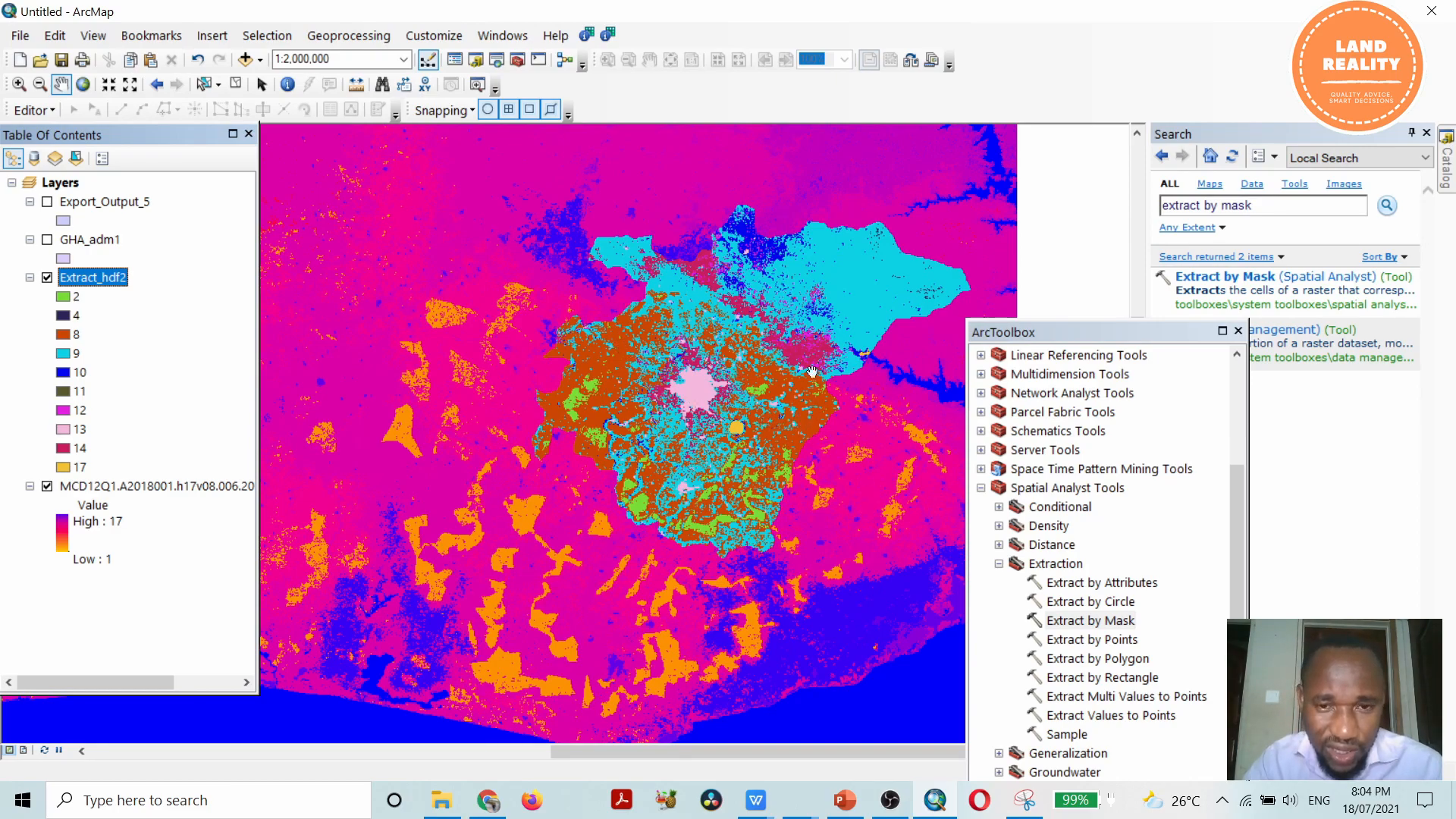
{"action": "left_click", "coordinate": [47, 487]}
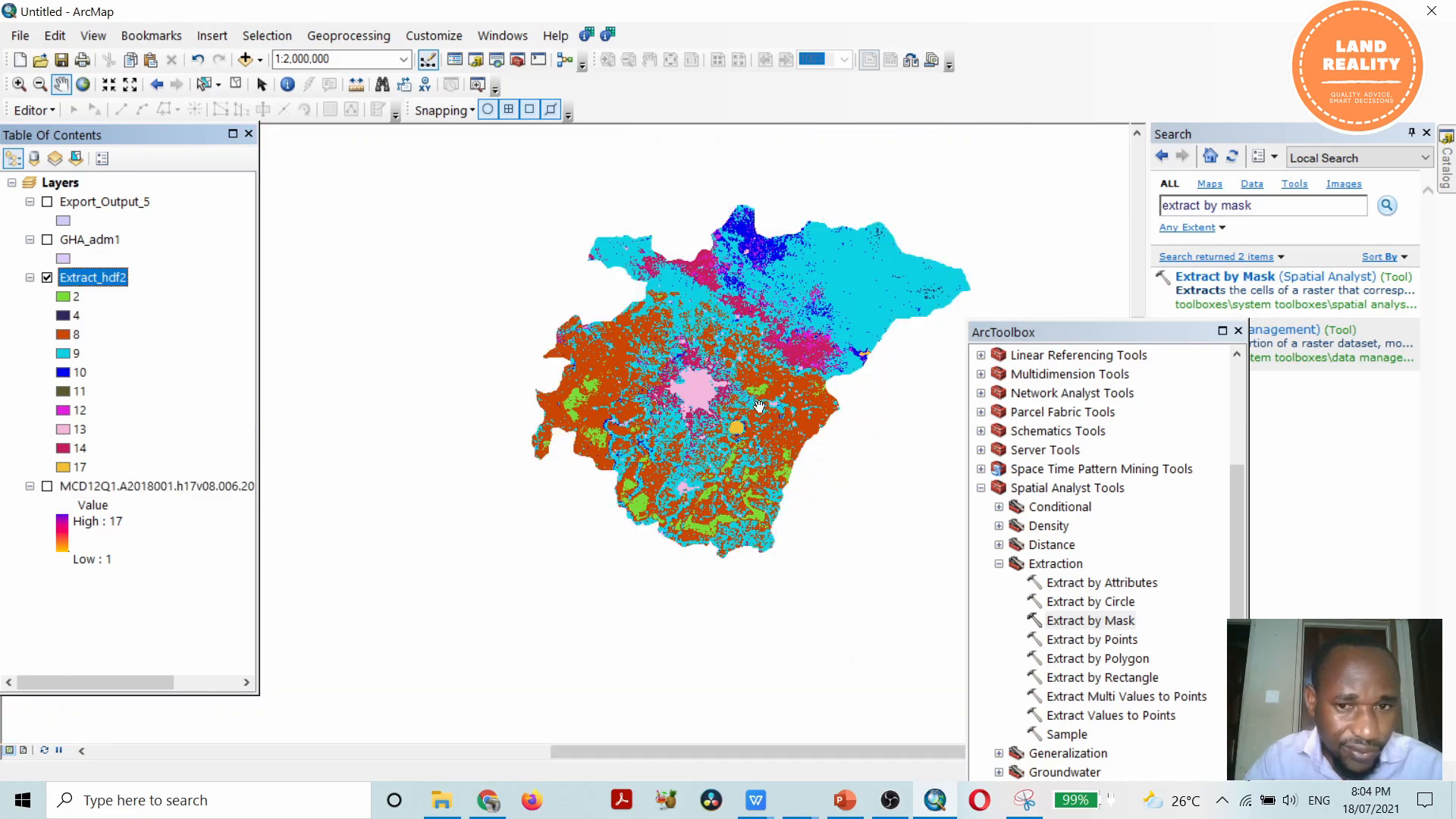
{"action": "scroll", "coordinate": [727, 393], "scroll_direction": "down", "scroll_amount": 1}
{"action": "scroll", "coordinate": [727, 394], "scroll_direction": "up", "scroll_amount": 1}
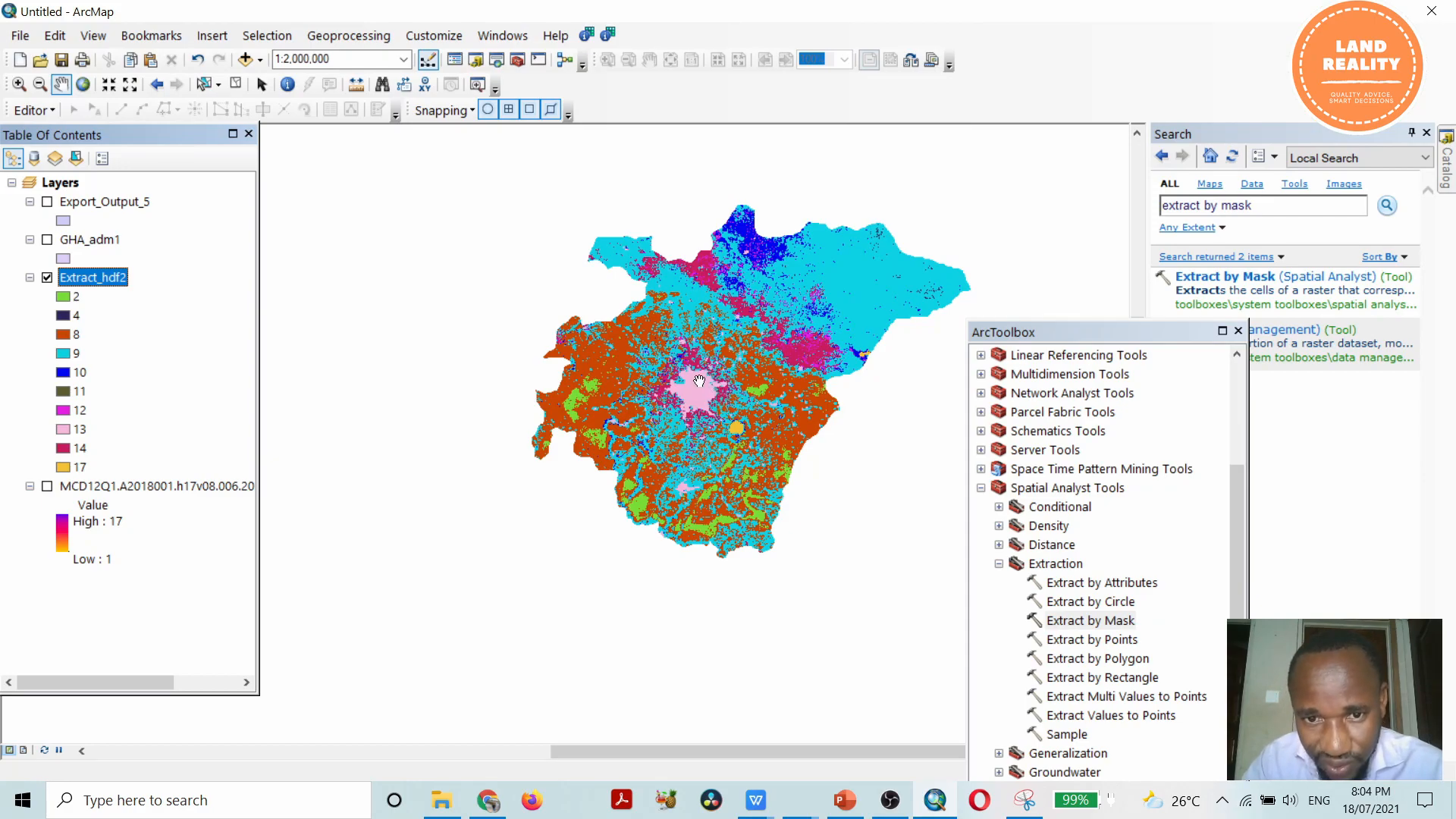
{"action": "scroll", "coordinate": [724, 395], "scroll_direction": "down", "scroll_amount": 1}
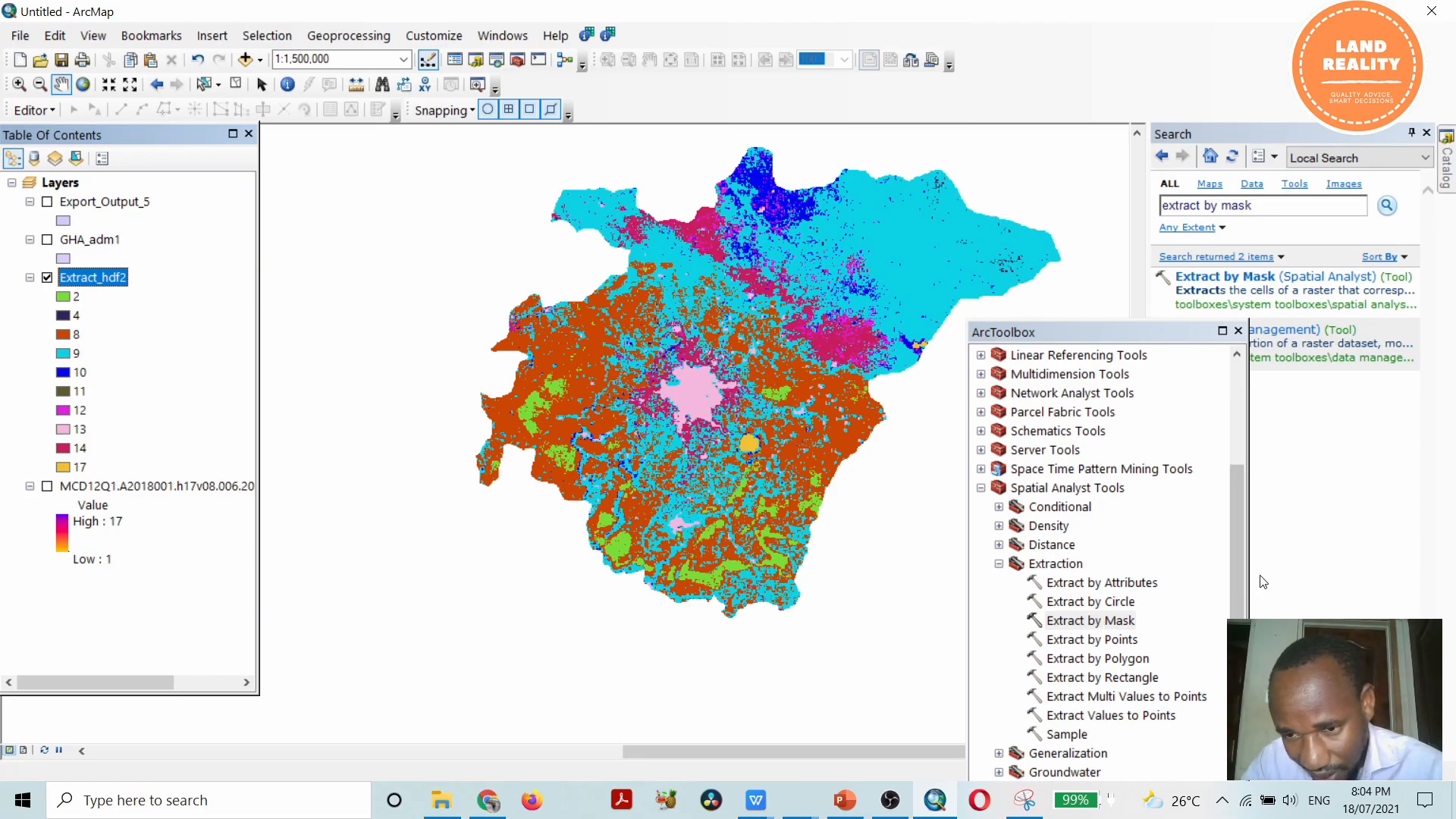
Inspect the Extract by Attributes tool's parameters, try to run it with every field empty, and close it.
{"action": "left_click_drag", "start_coordinate": [1236, 511], "coordinate": [1251, 593]}
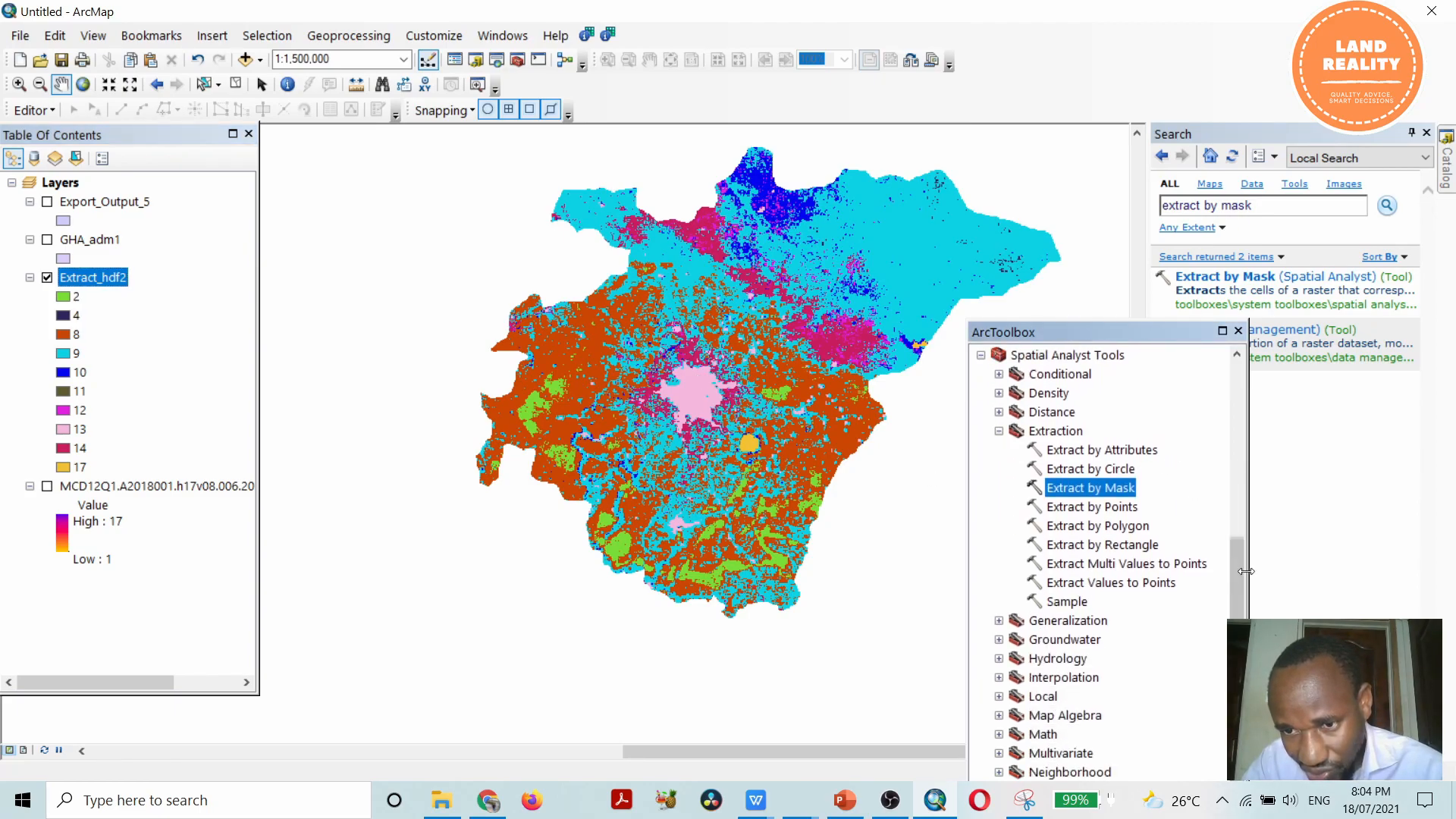
{"action": "left_click", "coordinate": [1101, 452]}
{"action": "double_click", "coordinate": [1102, 452]}
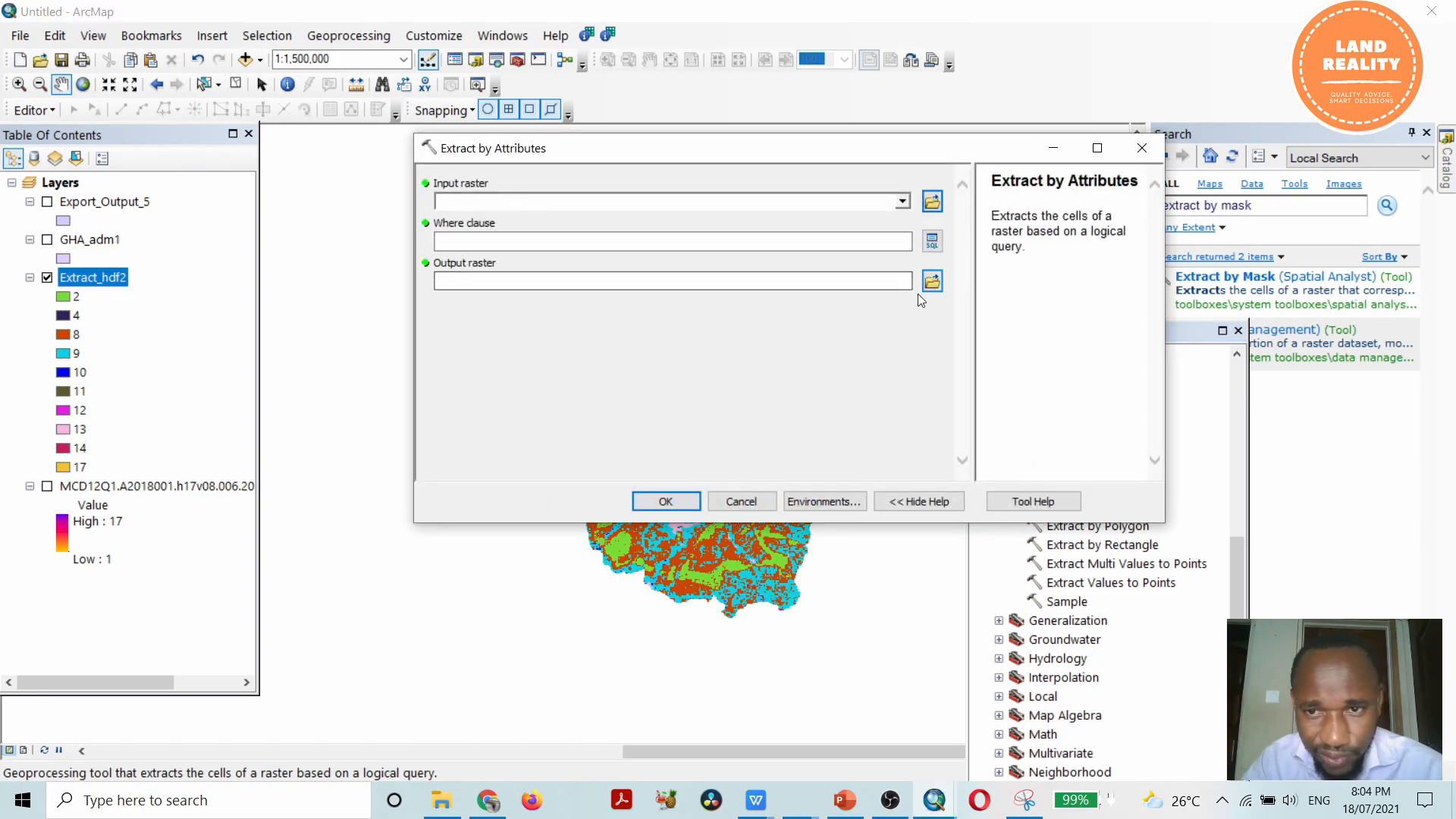
{"action": "left_click", "coordinate": [674, 504]}
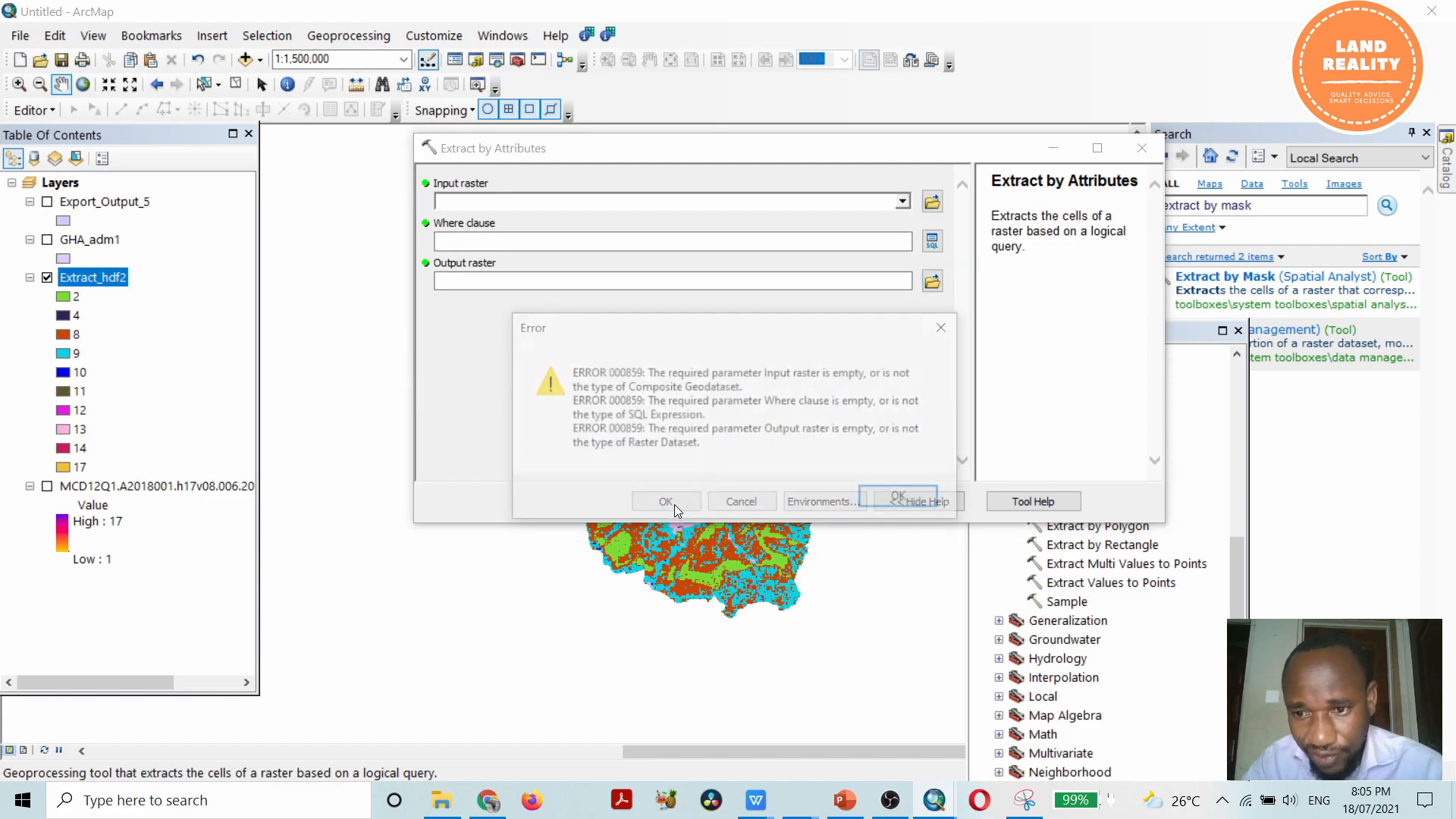
{"action": "left_click", "coordinate": [897, 497]}
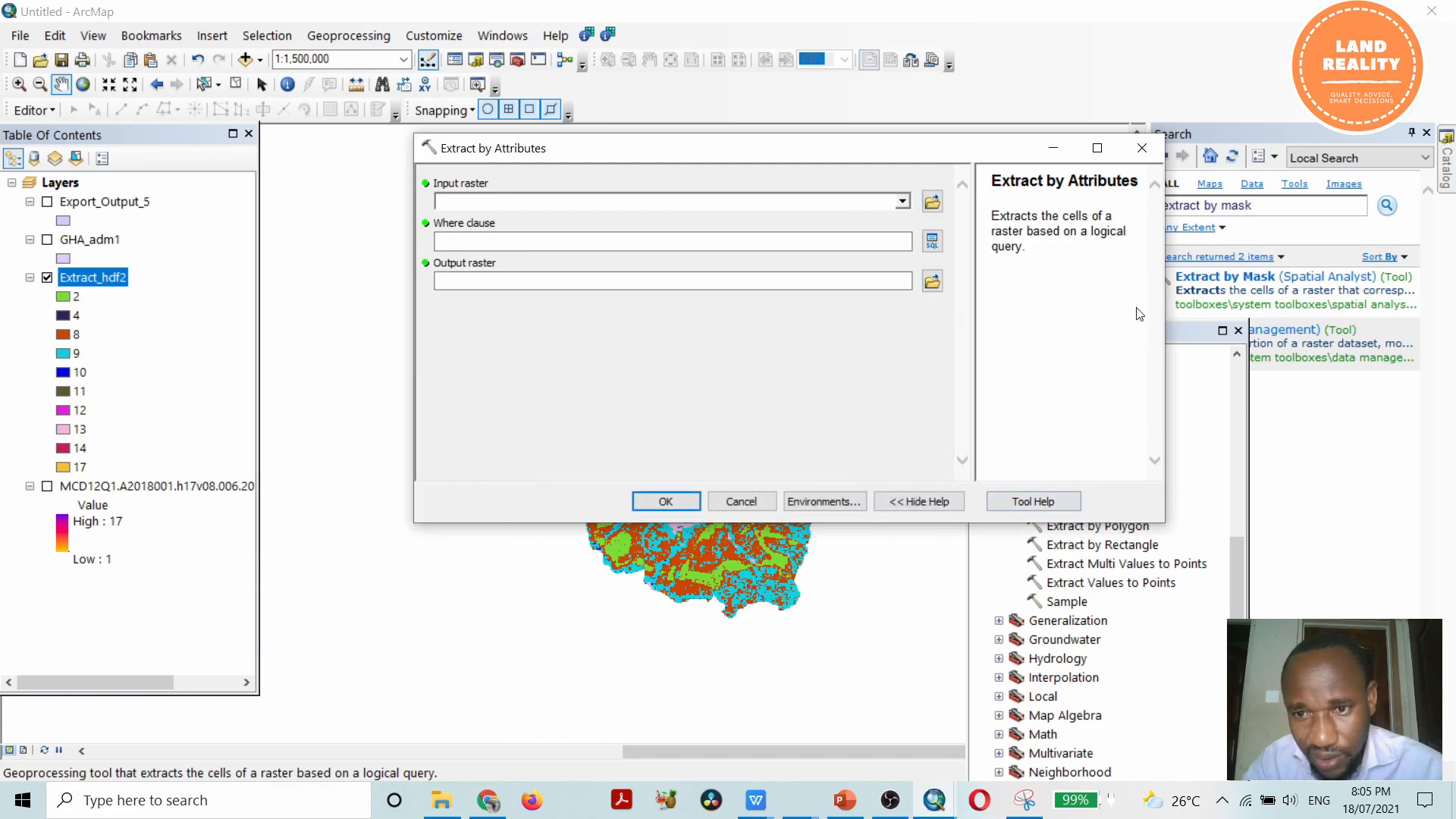
{"action": "left_click", "coordinate": [1143, 149]}
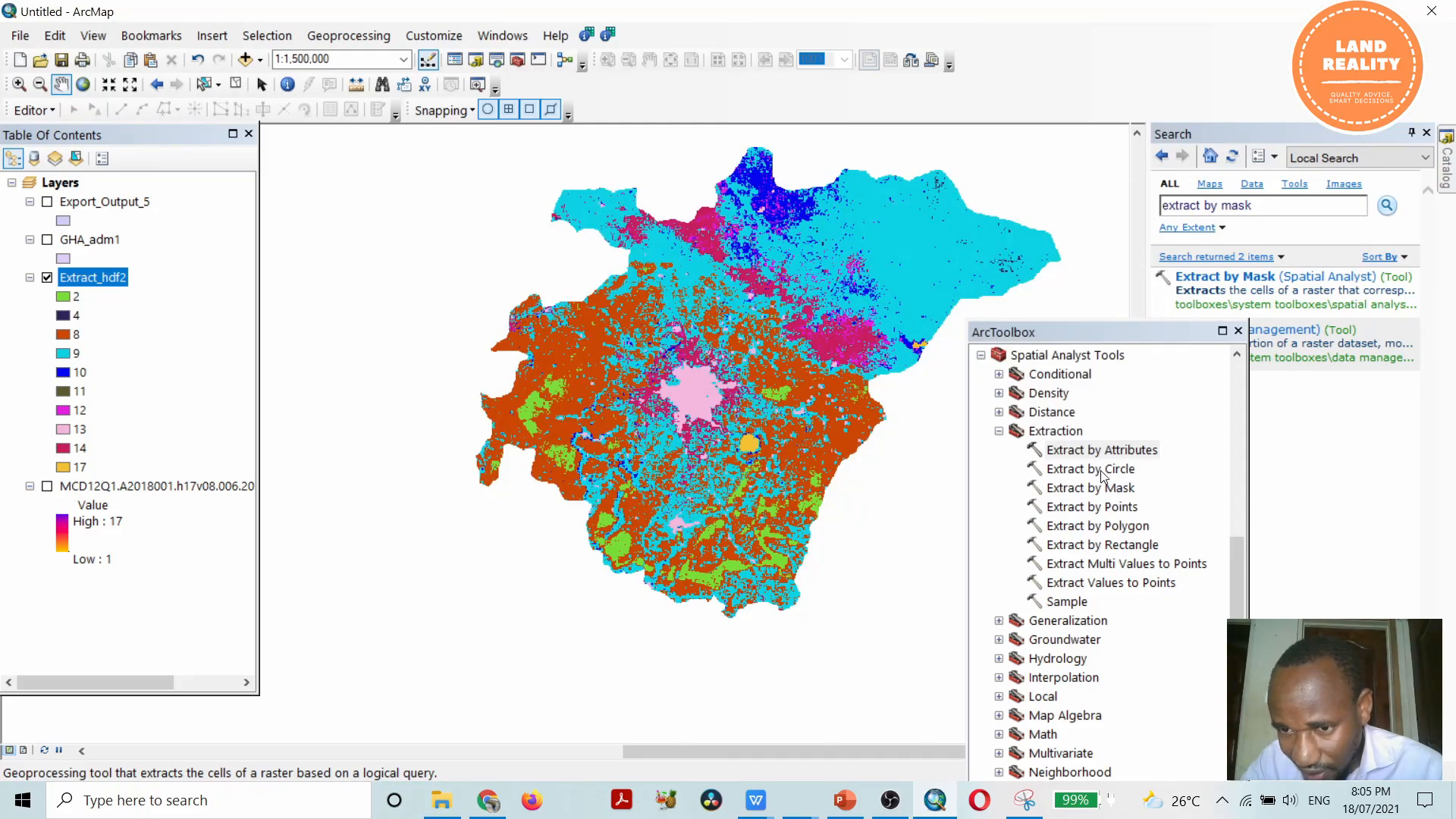
Review the inputs required by Extract by Points and Extract Multi Values to Points, closing both tools without running them.
{"action": "double_click", "coordinate": [1083, 508]}
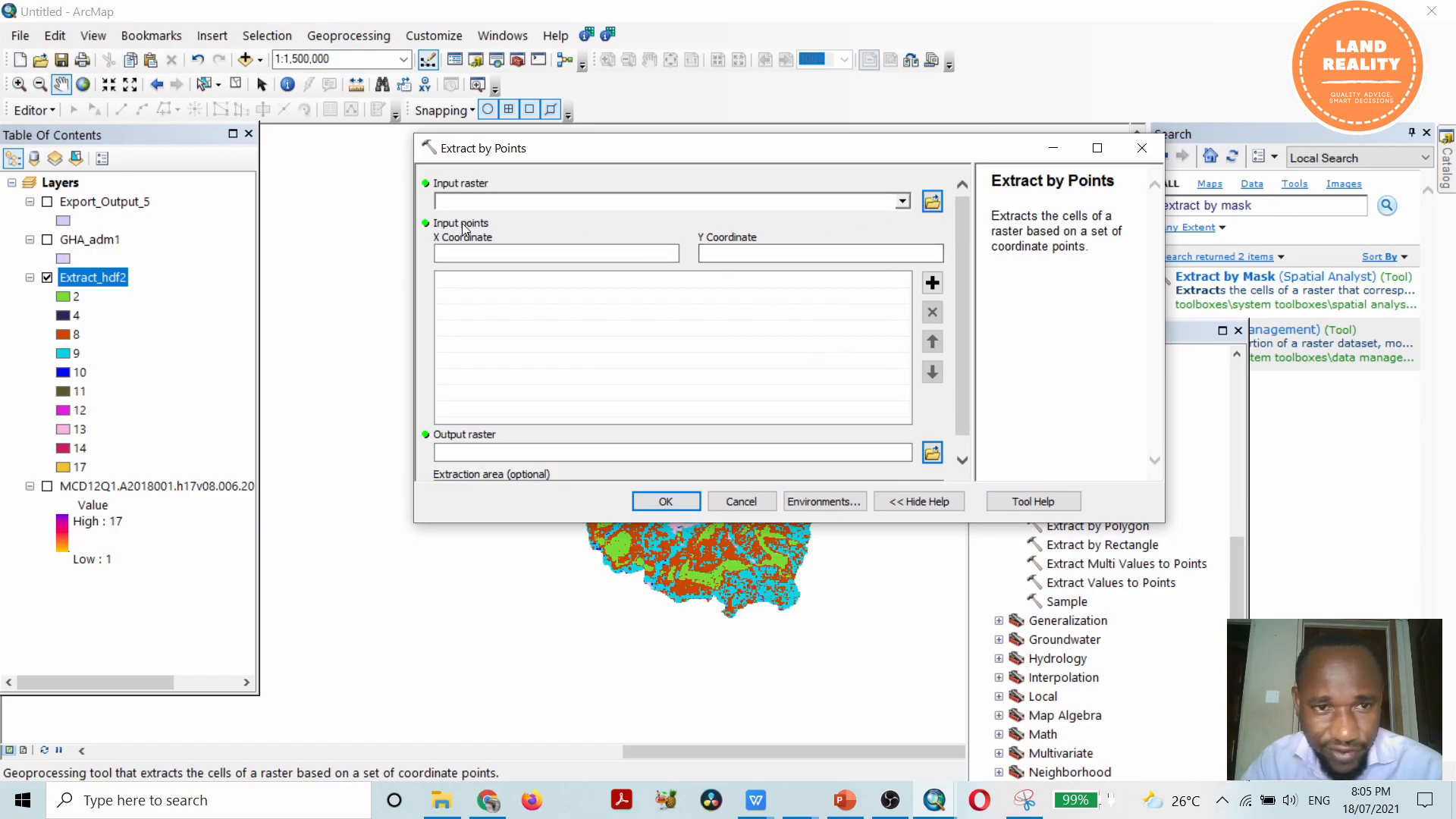
{"action": "left_click", "coordinate": [1142, 148]}
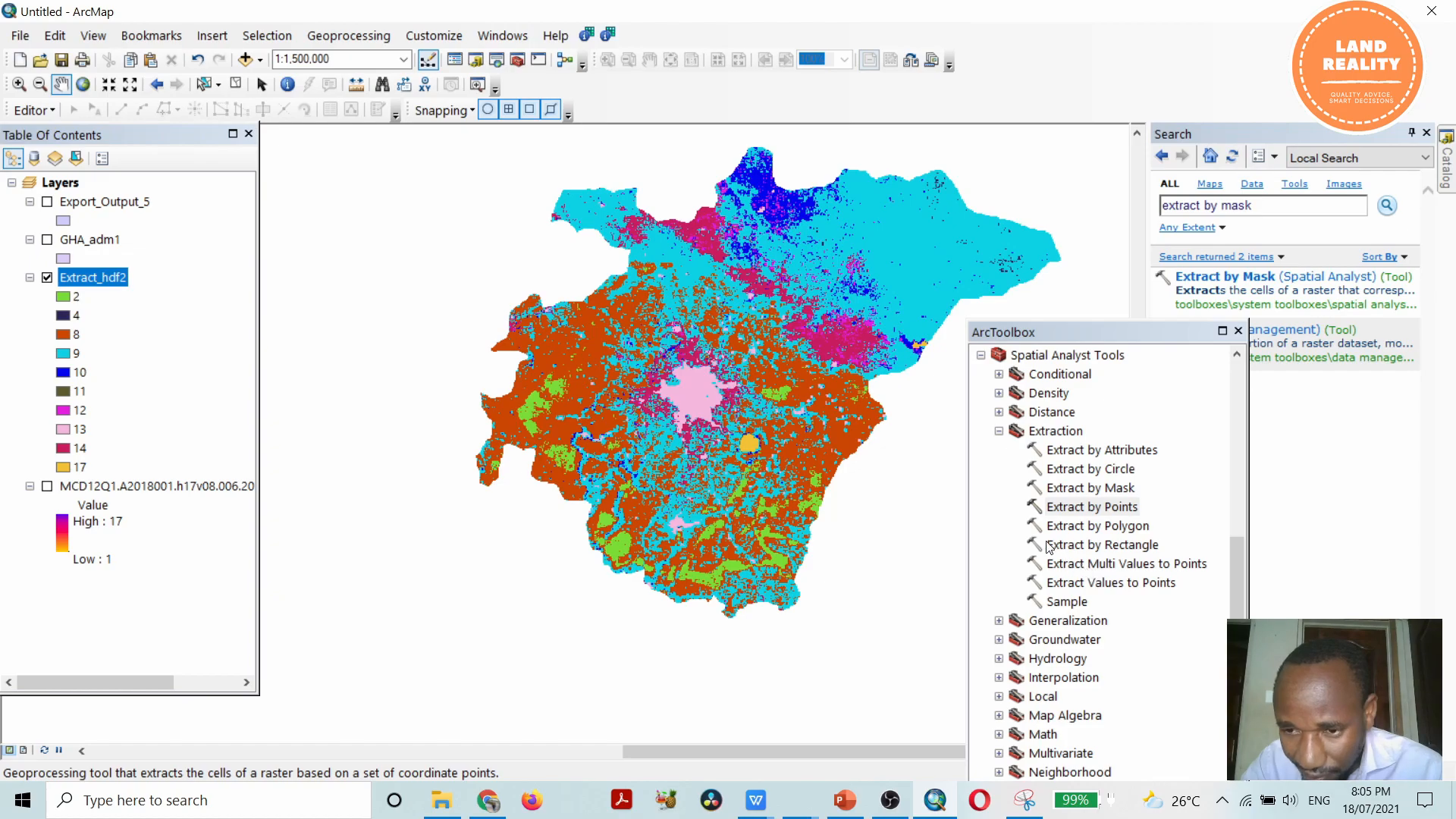
{"action": "double_click", "coordinate": [1105, 571]}
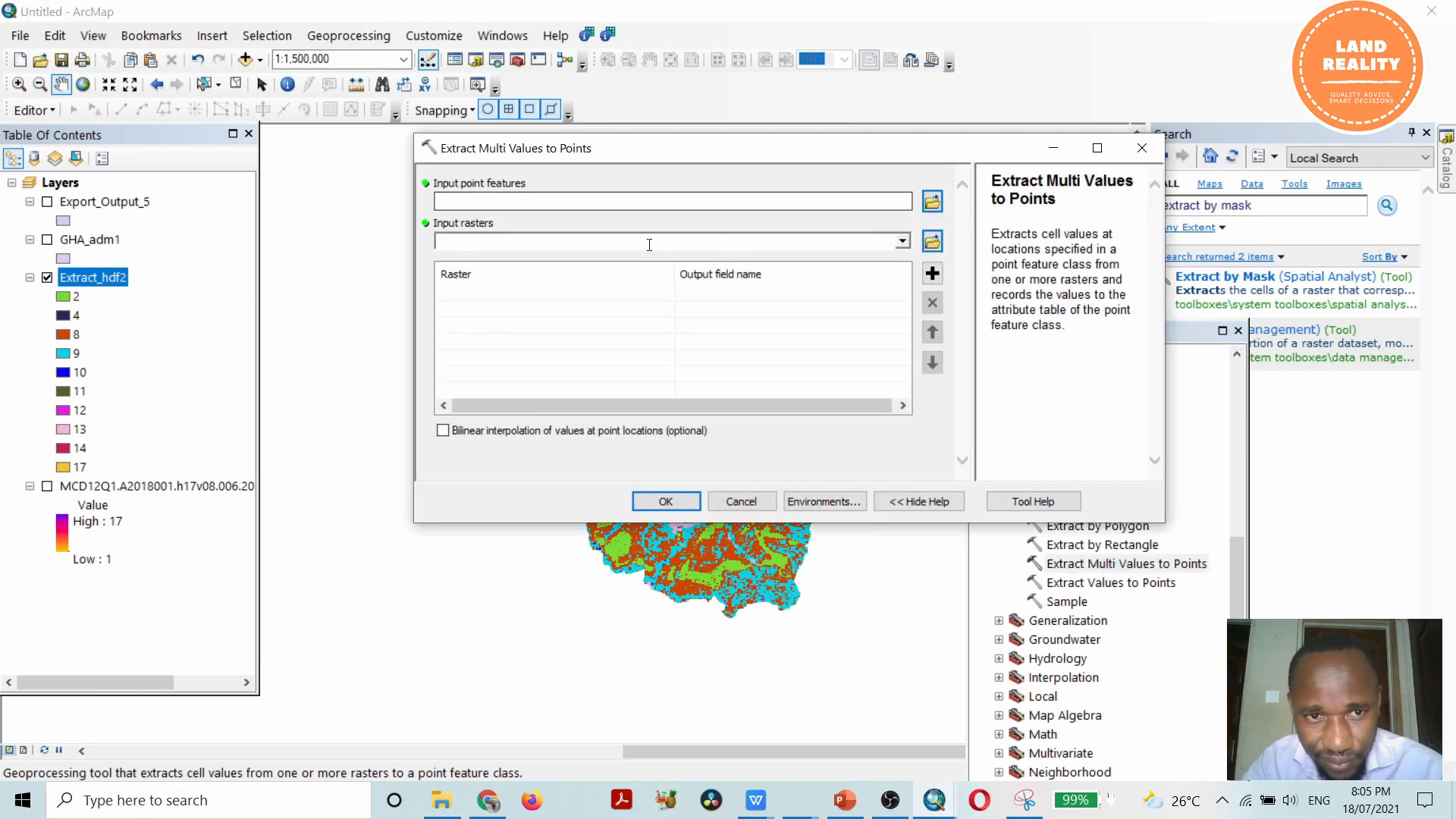
{"action": "left_click", "coordinate": [933, 201]}
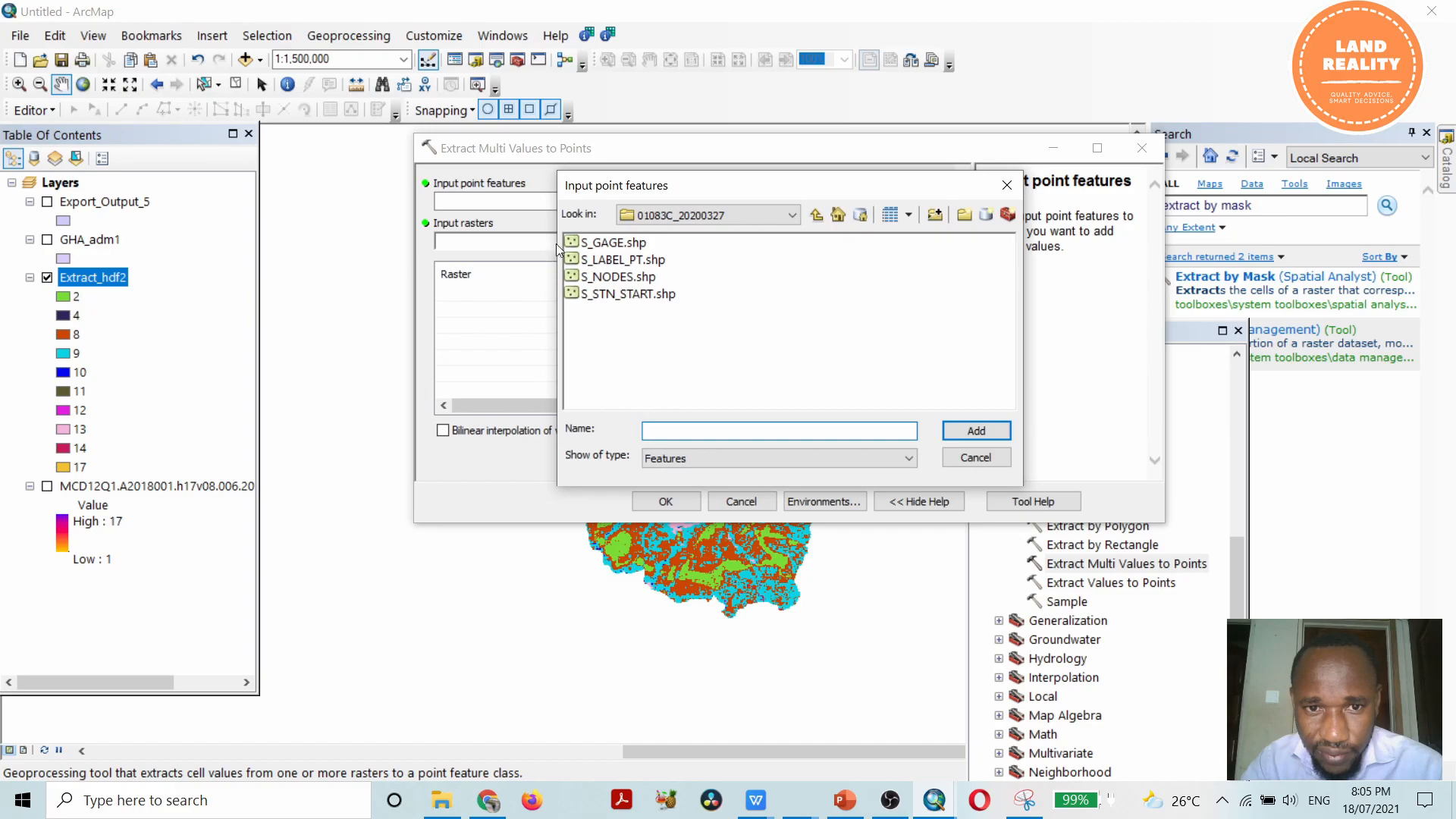
{"action": "left_click", "coordinate": [976, 458]}
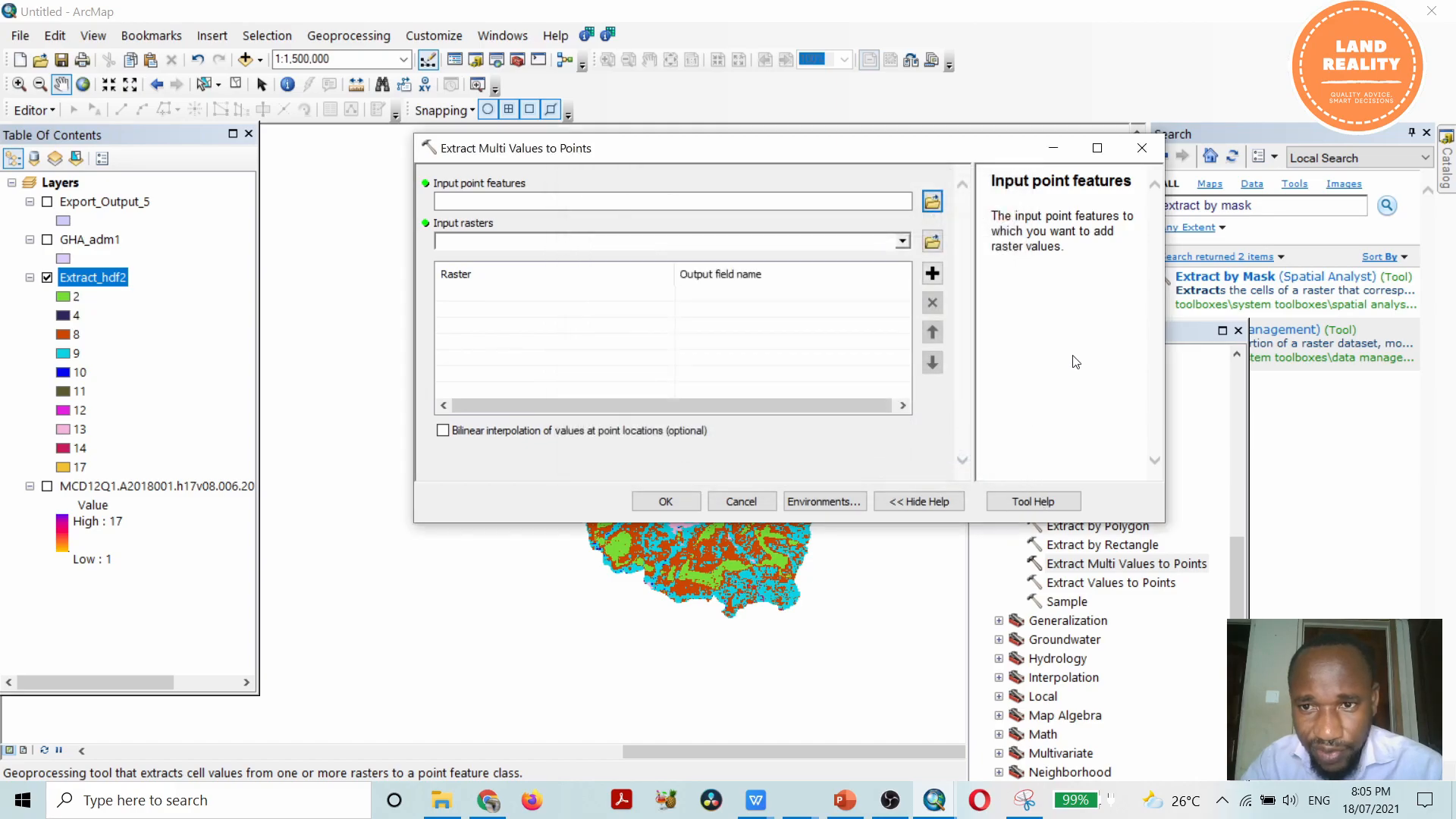
{"action": "left_click", "coordinate": [1143, 148]}
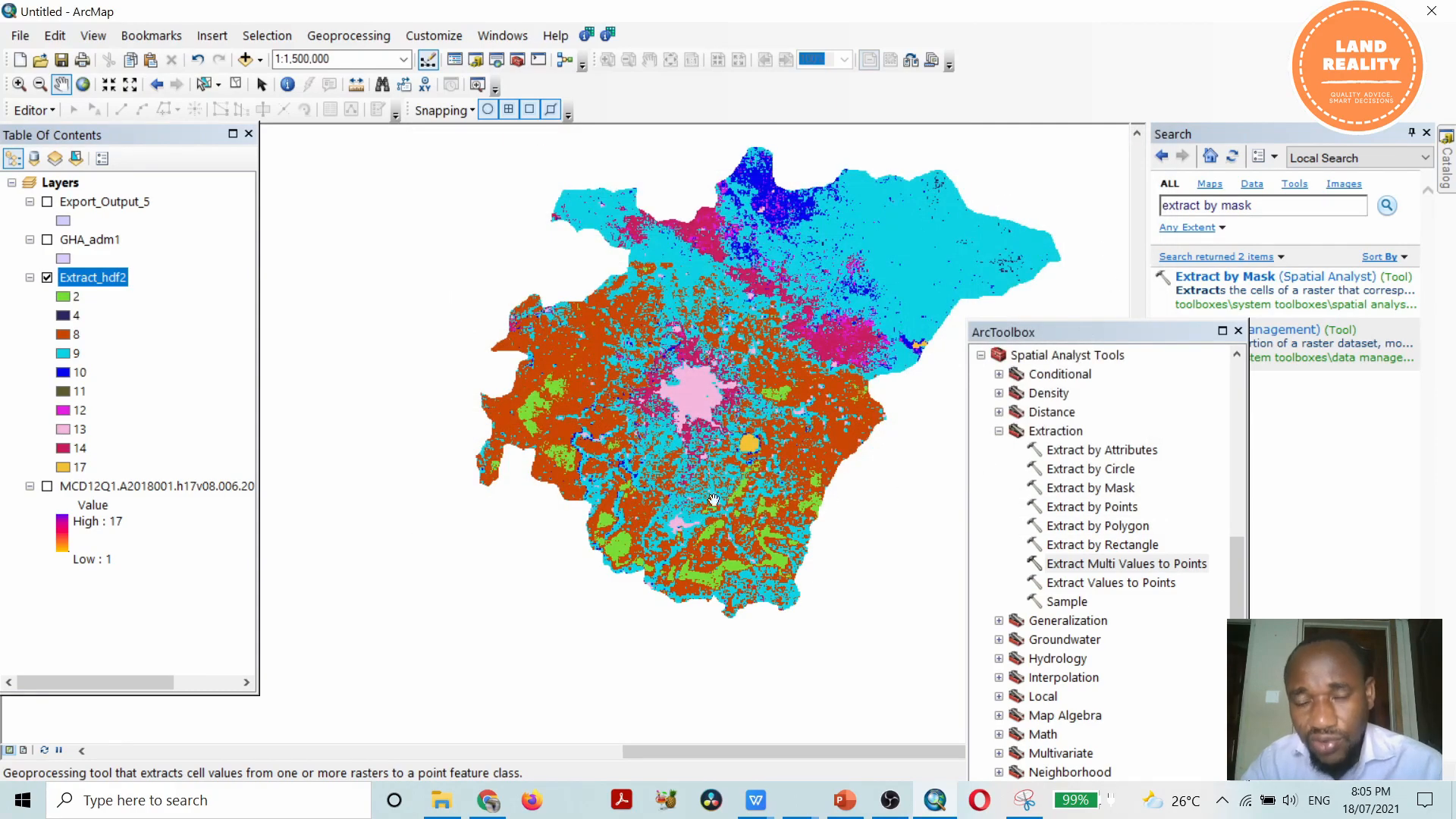